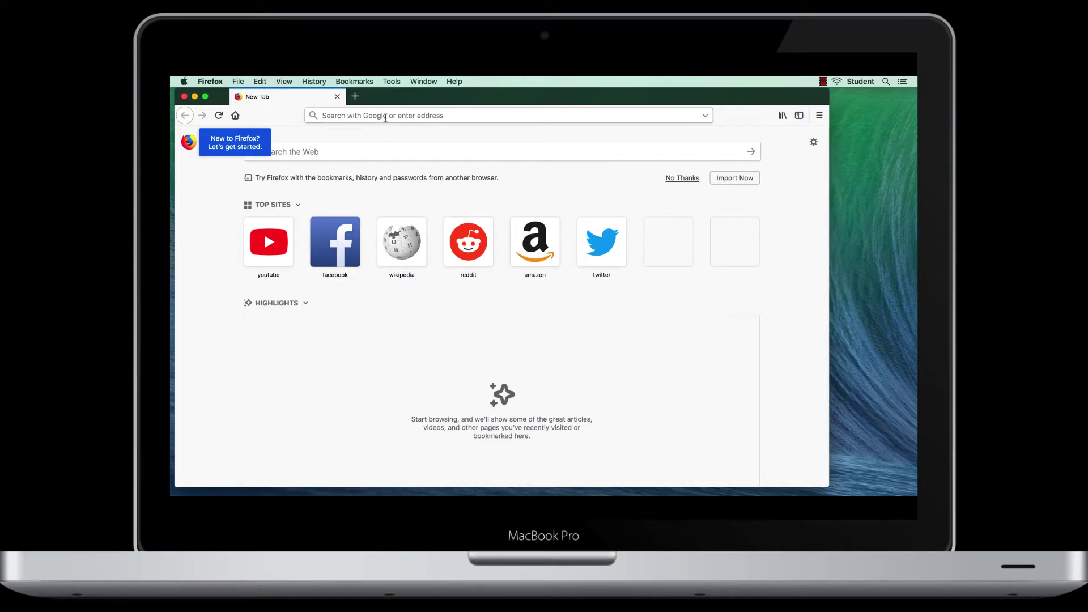
Go to ibm.com and search the site for 'smartreader'
left_click(385, 117)
type("ibm.c")
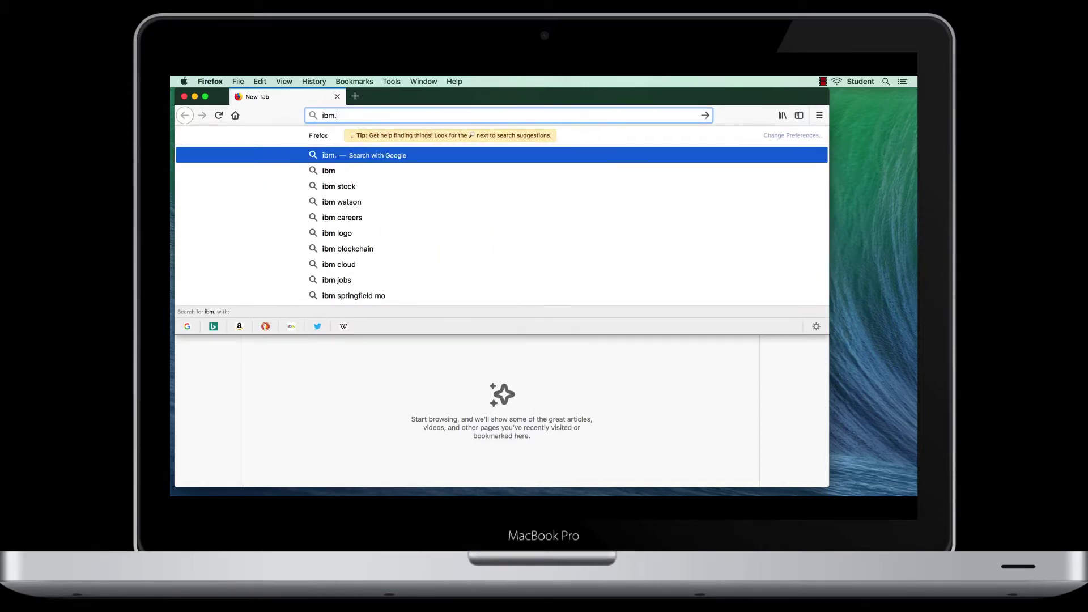
type("om")
key("Return")
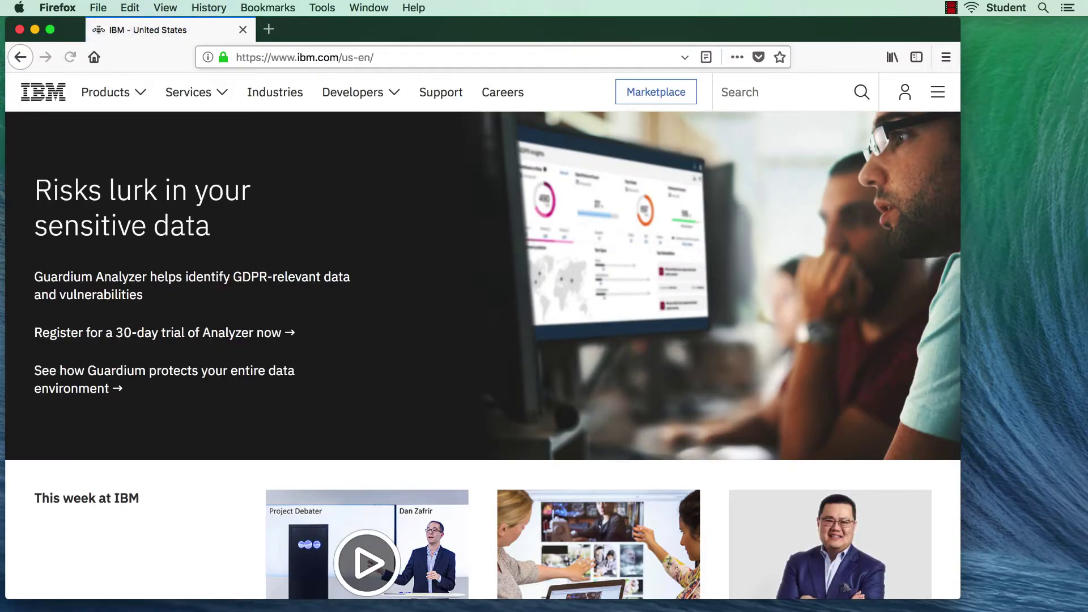
left_click(737, 92)
type("smartreader")
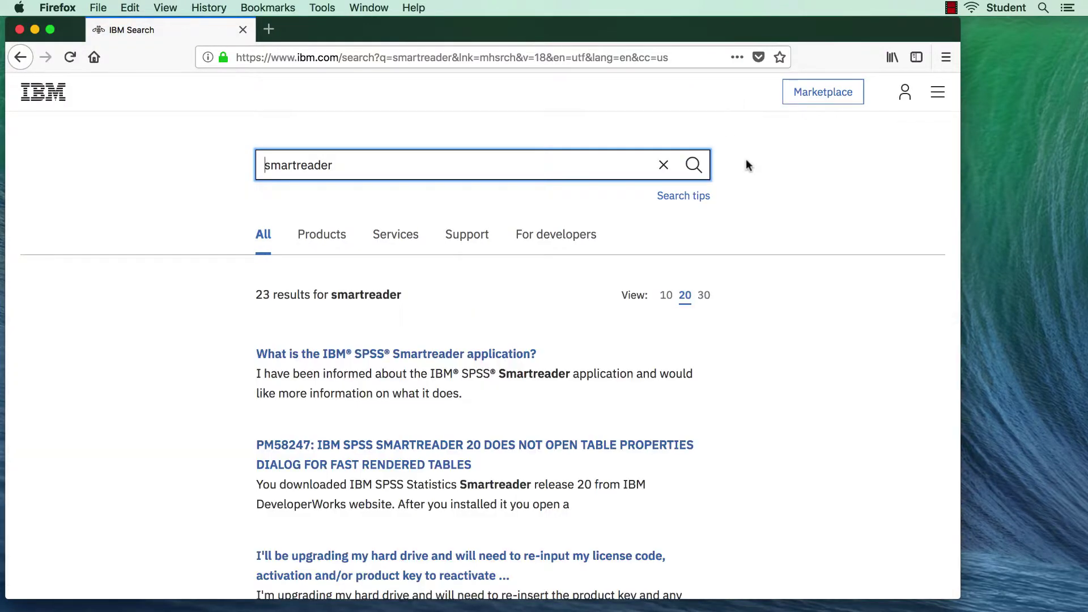
Filter the results to Products, then follow the footer's Developers link to developerWorks
scroll(780, 370, "down", 2)
scroll(780, 369, "down", 5)
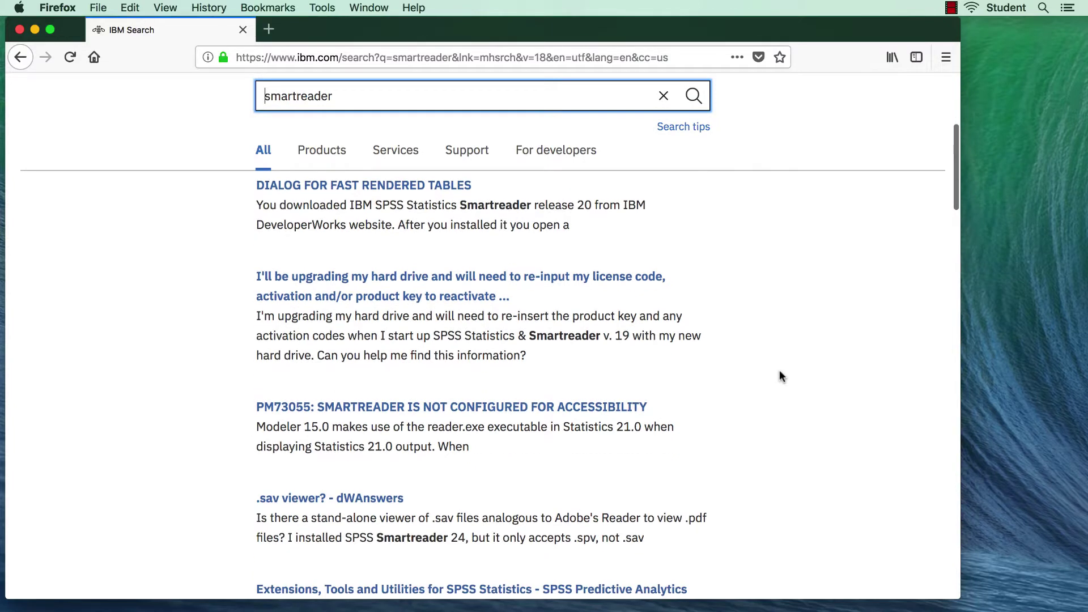
scroll(780, 370, "up", 4)
scroll(779, 369, "up", 2)
left_click(331, 236)
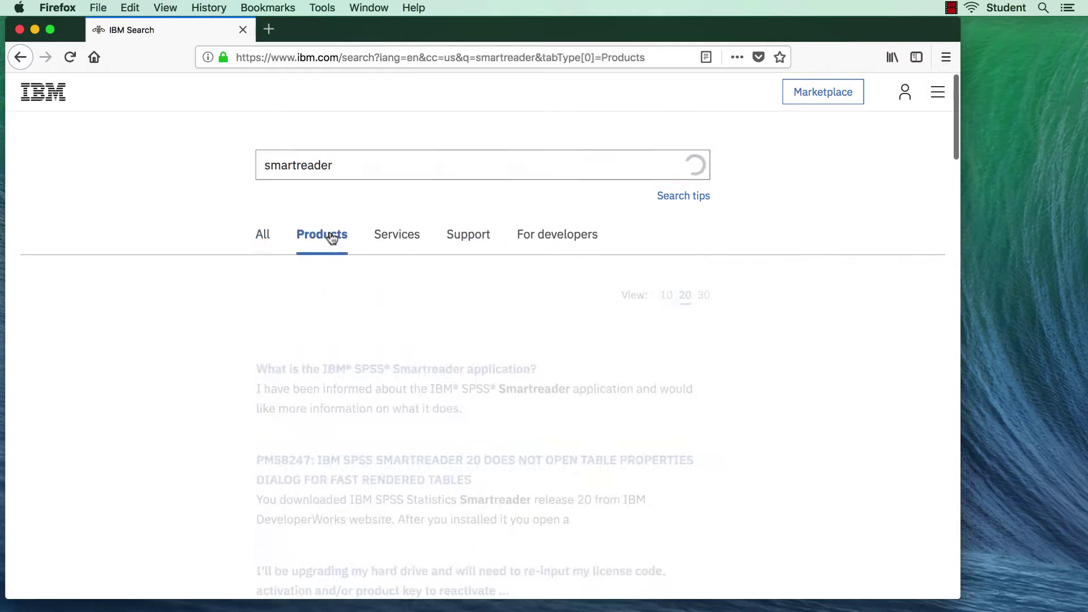
scroll(604, 367, "down", 2)
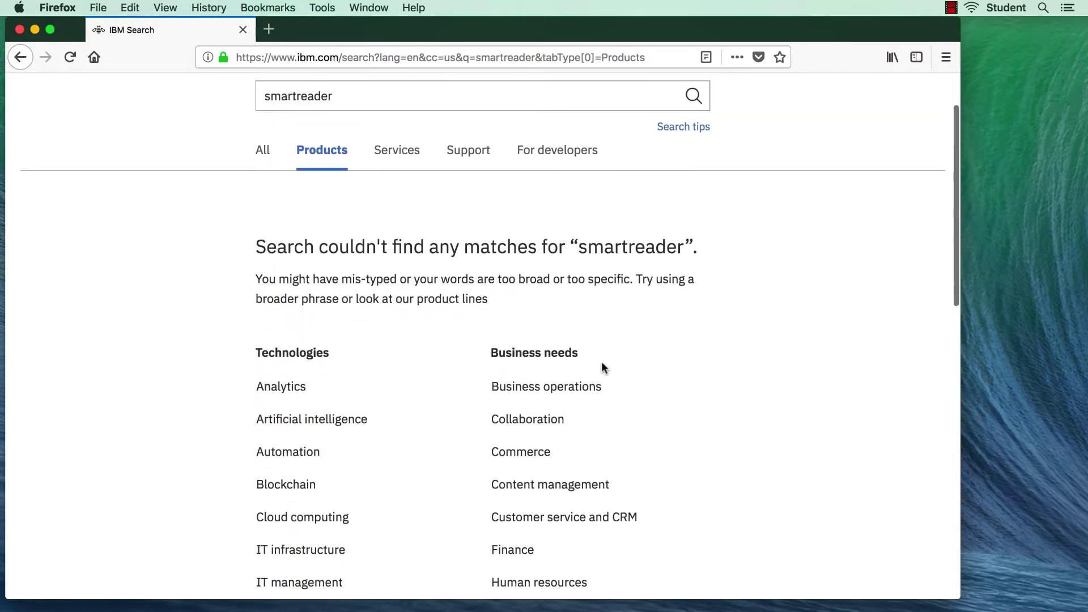
scroll(604, 368, "down", 10)
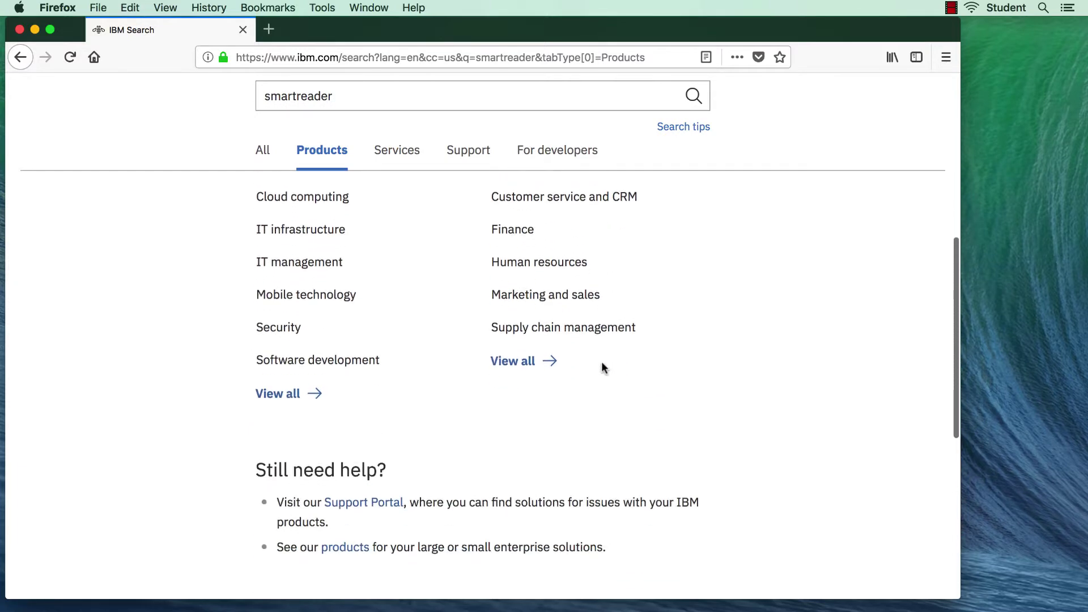
scroll(604, 368, "down", 4)
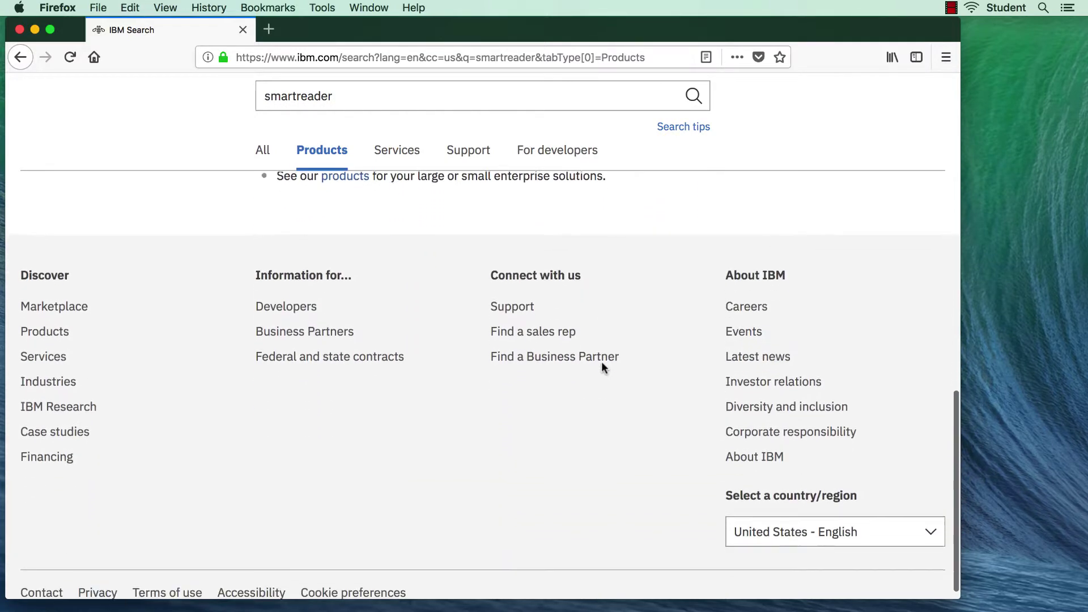
left_click(306, 306)
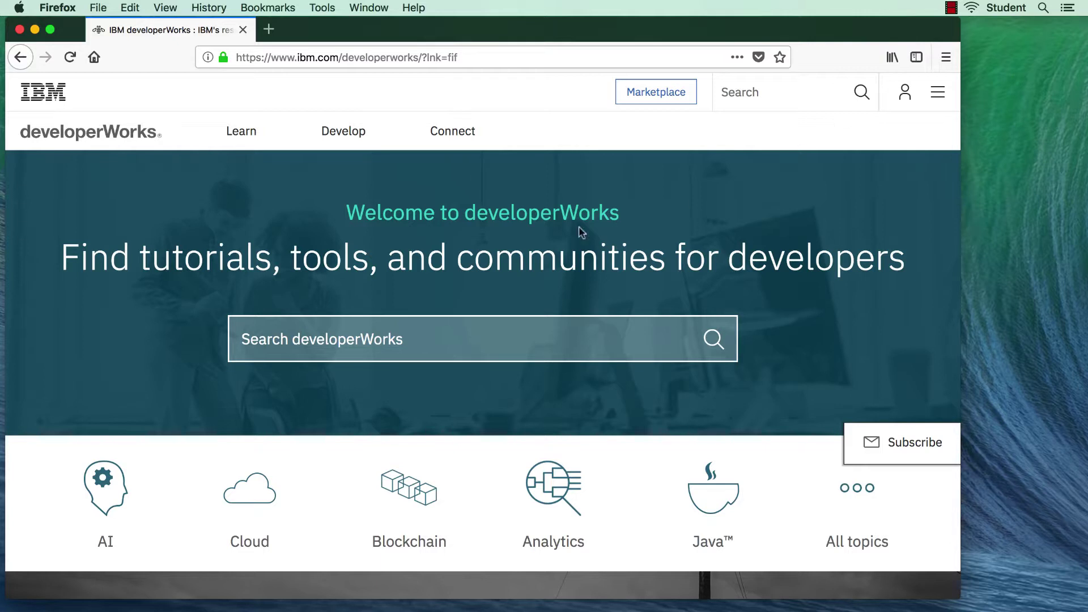
Search developerWorks for 'smartreader' and open the Extensions, Tools and Utilities for SPSS Statistics result
left_click(484, 332)
type("smartreader")
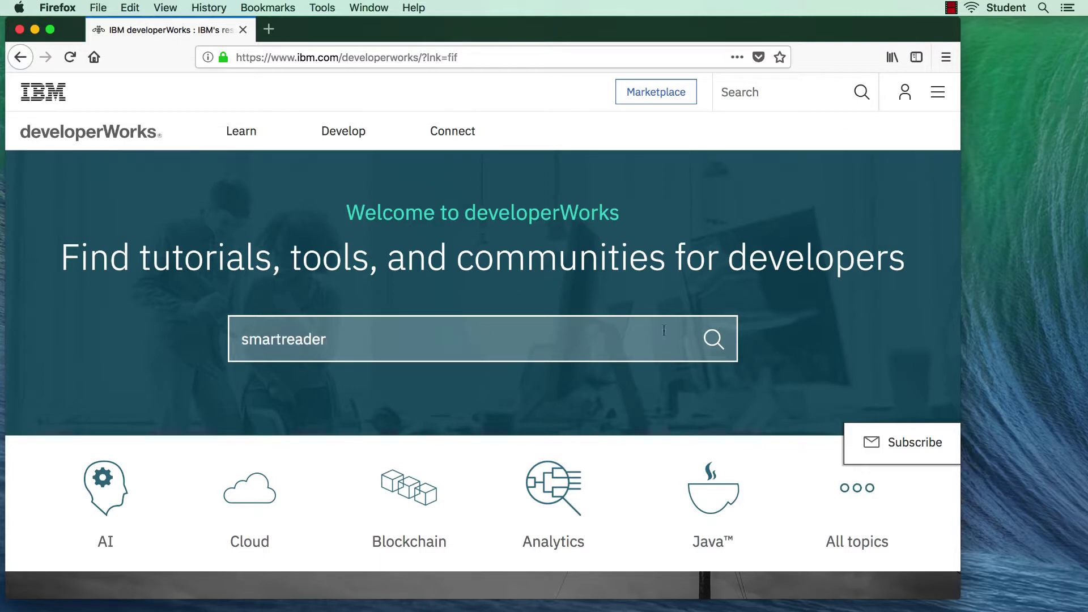
left_click(714, 340)
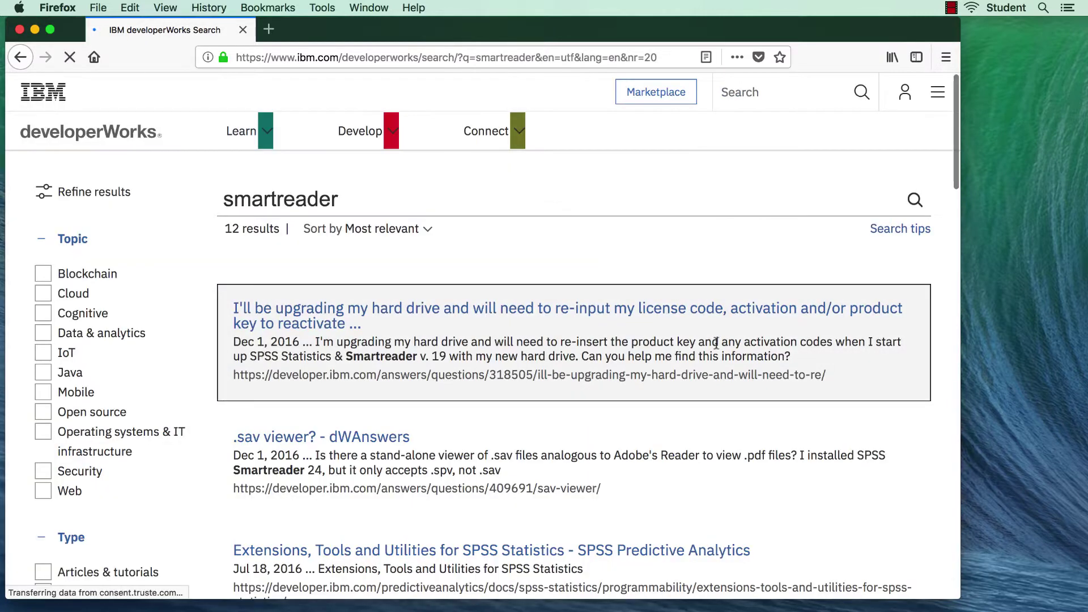
scroll(716, 343, "down", 3)
scroll(716, 344, "down", 3)
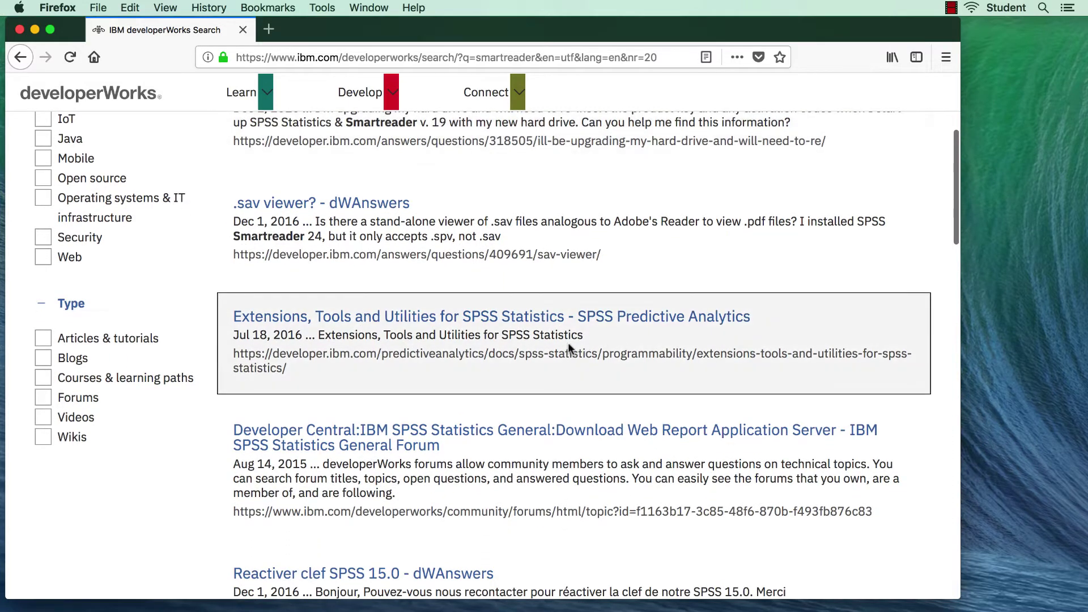
left_click(541, 317)
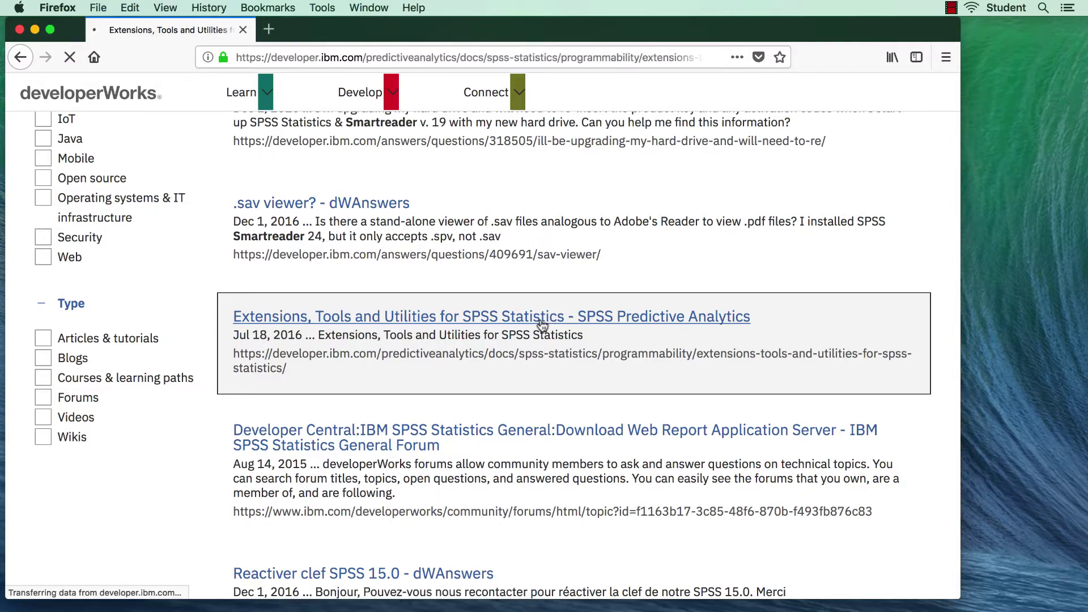
Scroll down to The Smartreader section and its versions 21 to 24 download link
scroll(539, 318, "down", 5)
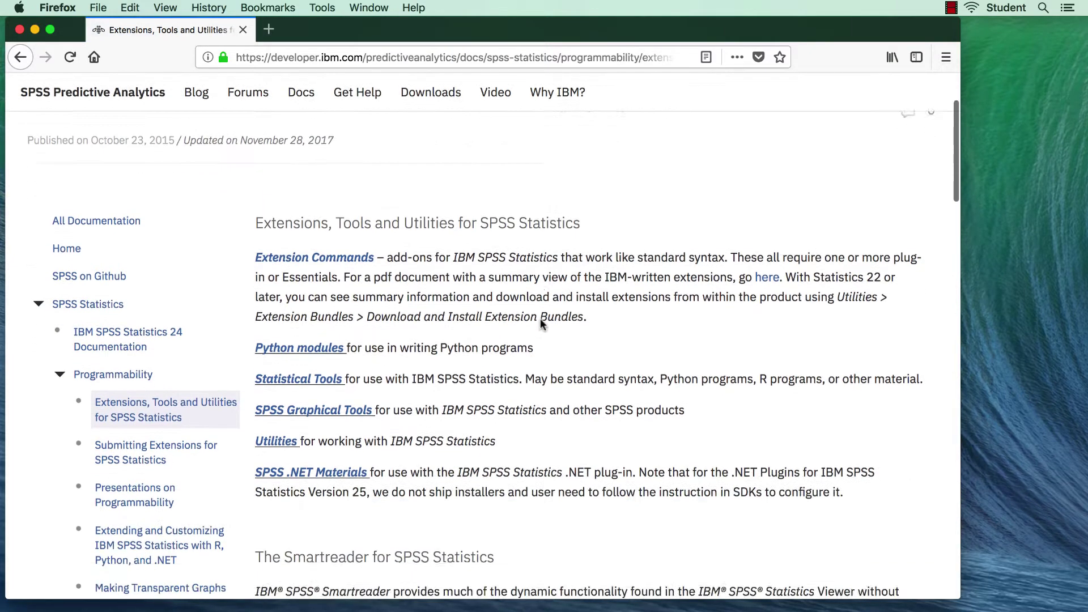
scroll(540, 318, "down", 8)
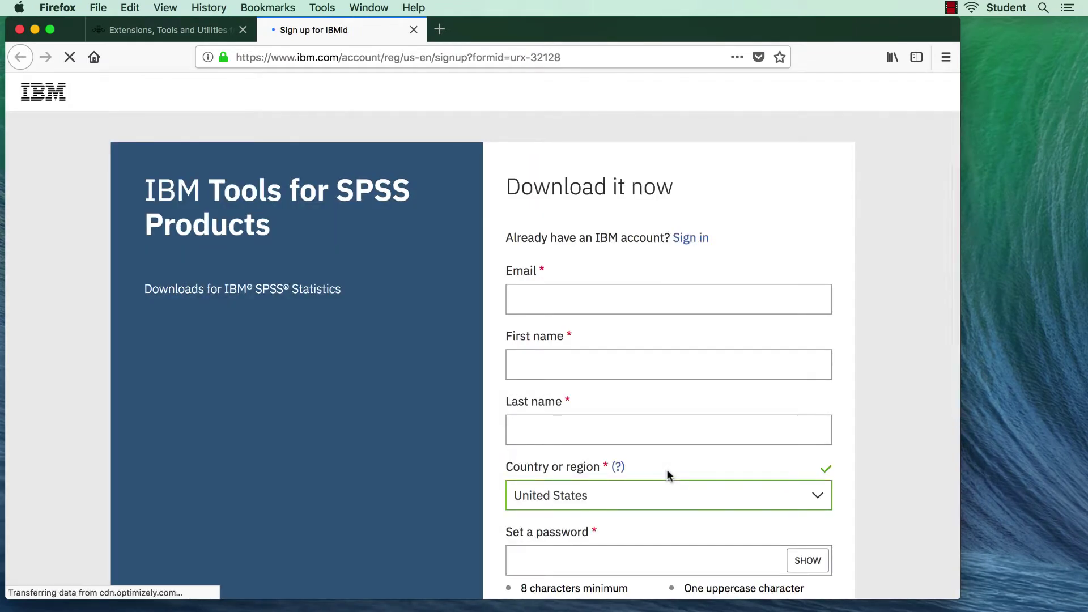
Sign in with your IBMid e-mail to reach the Tools for SPSS Products downloads page
left_click(693, 238)
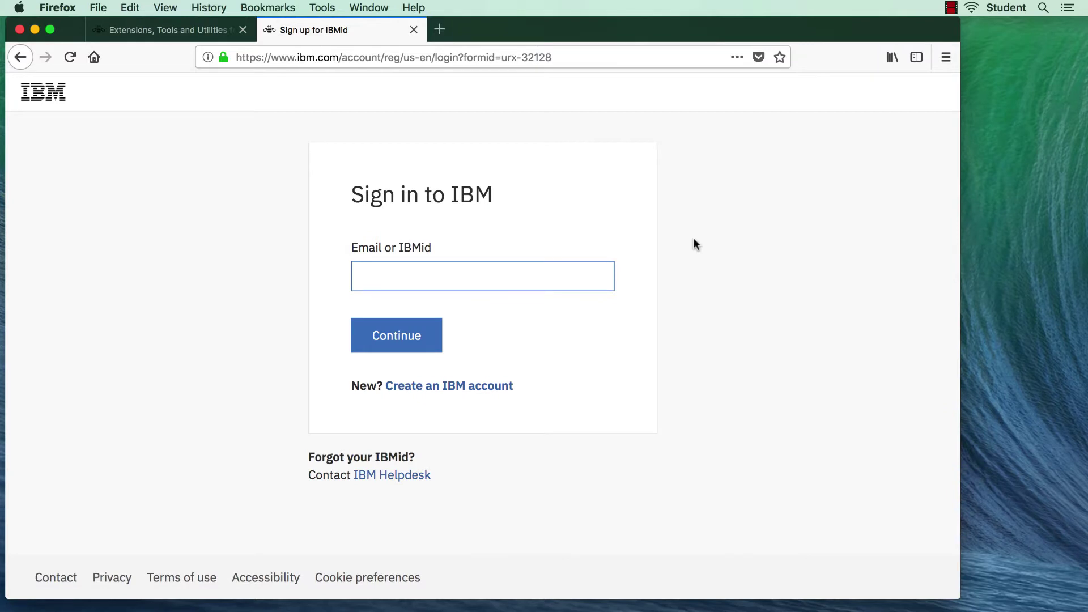
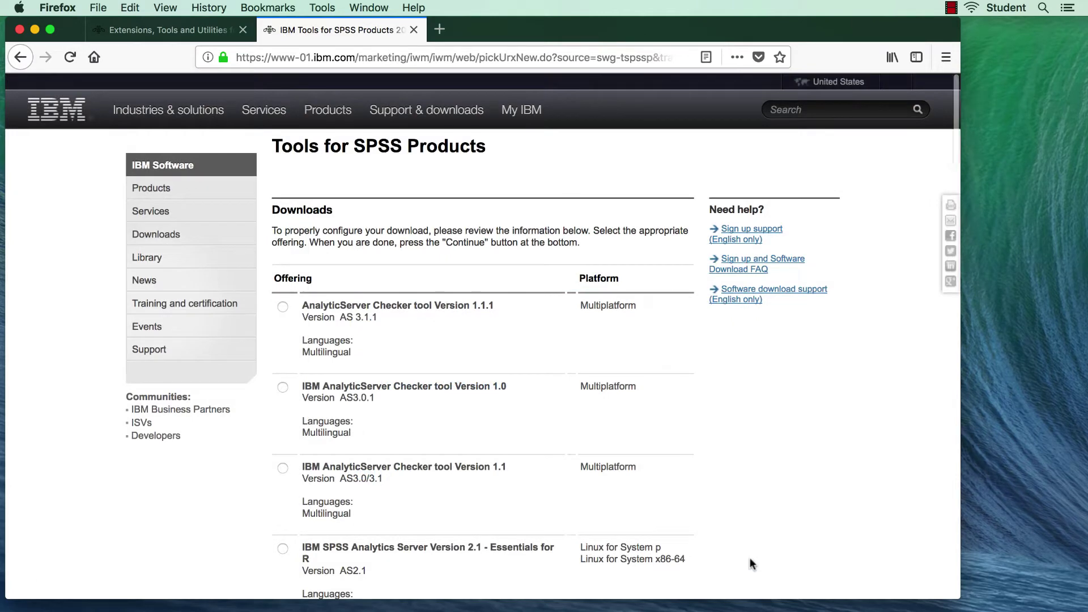
Select the Tools for SPSS Statistics Products Version 24.0.0 offering and continue
scroll(749, 557, "down", 5)
scroll(750, 559, "down", 15)
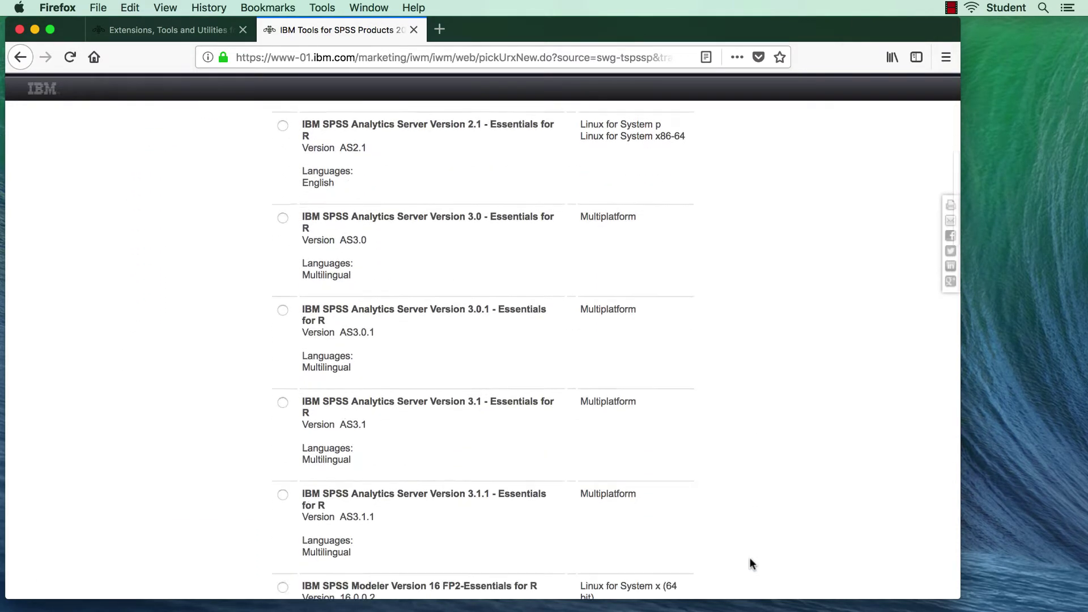
scroll(751, 561, "down", 12)
scroll(751, 563, "down", 3)
scroll(750, 563, "up", 1)
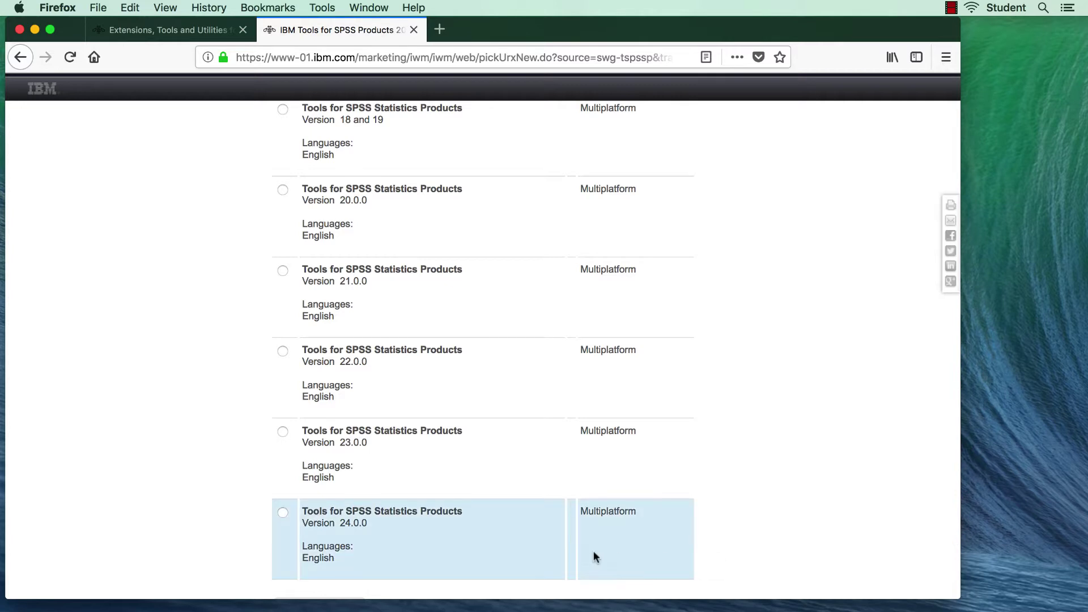
left_click(283, 513)
scroll(283, 512, "down", 5)
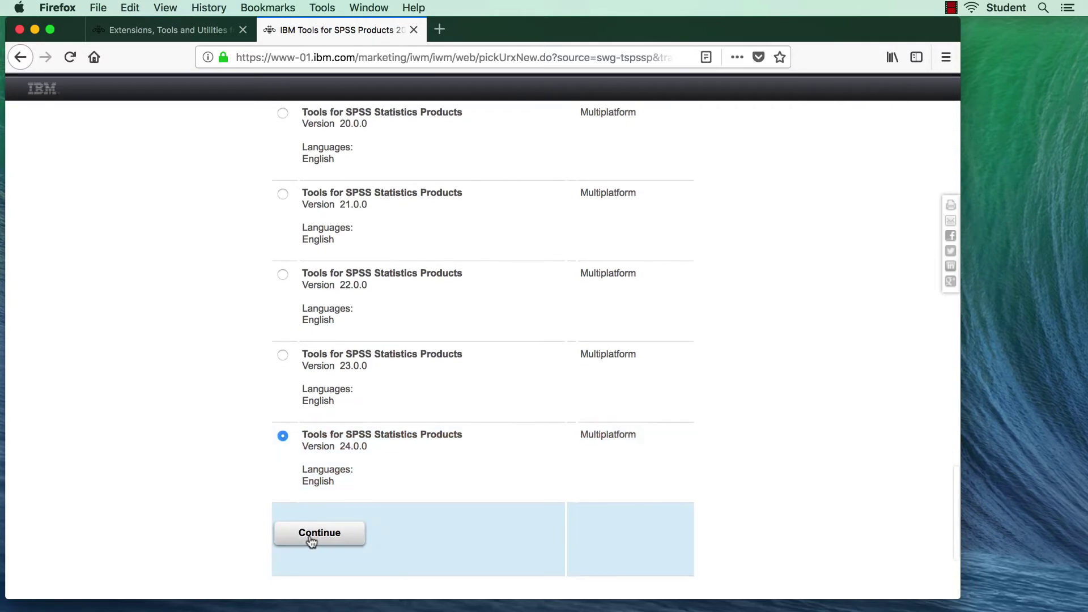
left_click(312, 541)
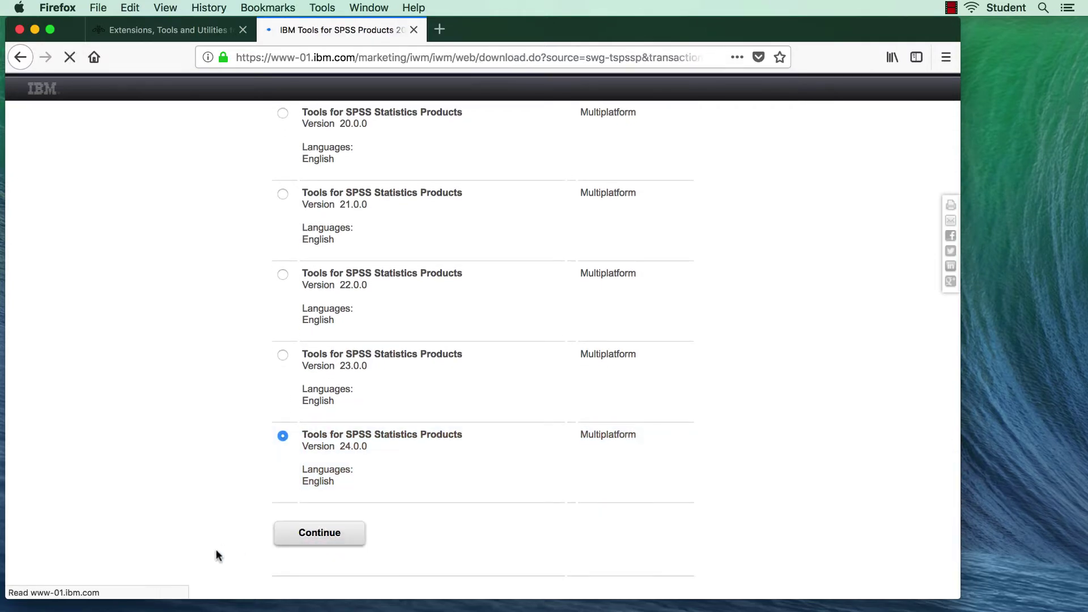
Tick 24.0-IM-S24SREAD-Mac-FP001.dmg and start downloading it
scroll(216, 548, "down", 6)
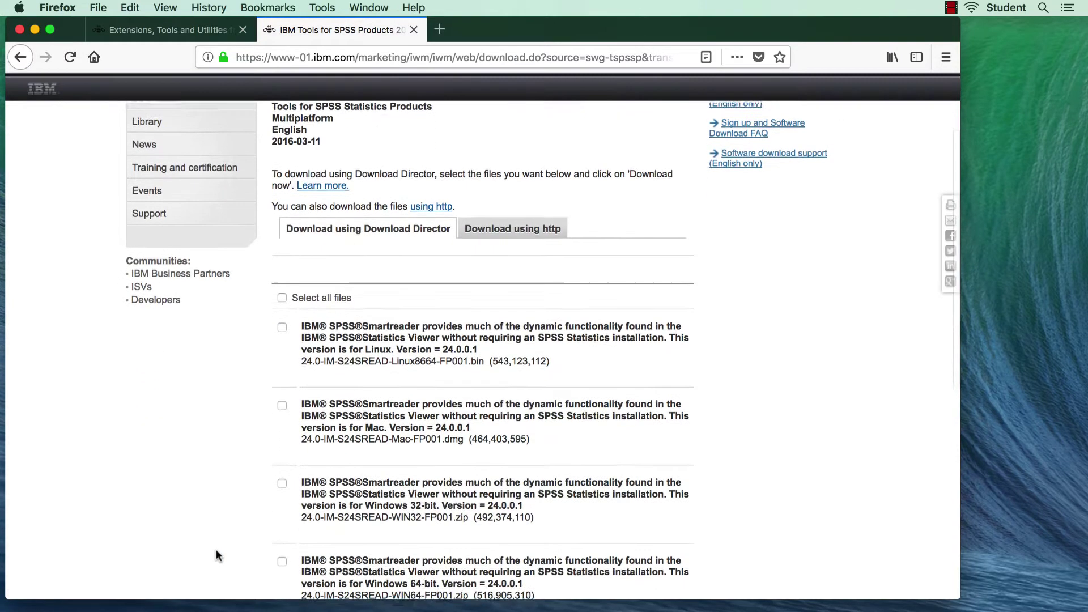
scroll(215, 549, "down", 5)
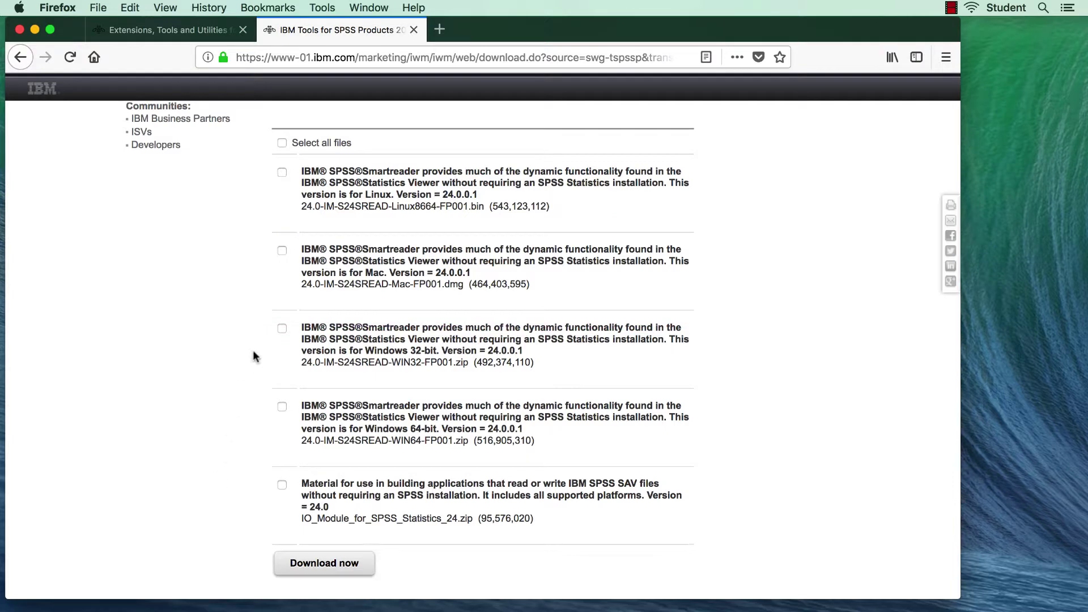
left_click(283, 250)
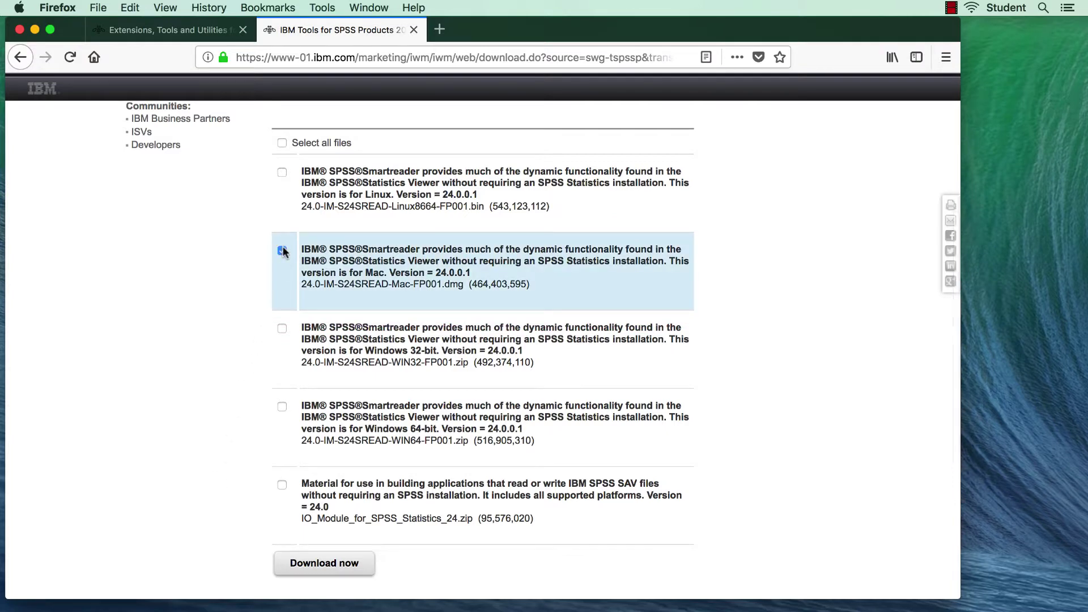
left_click(316, 562)
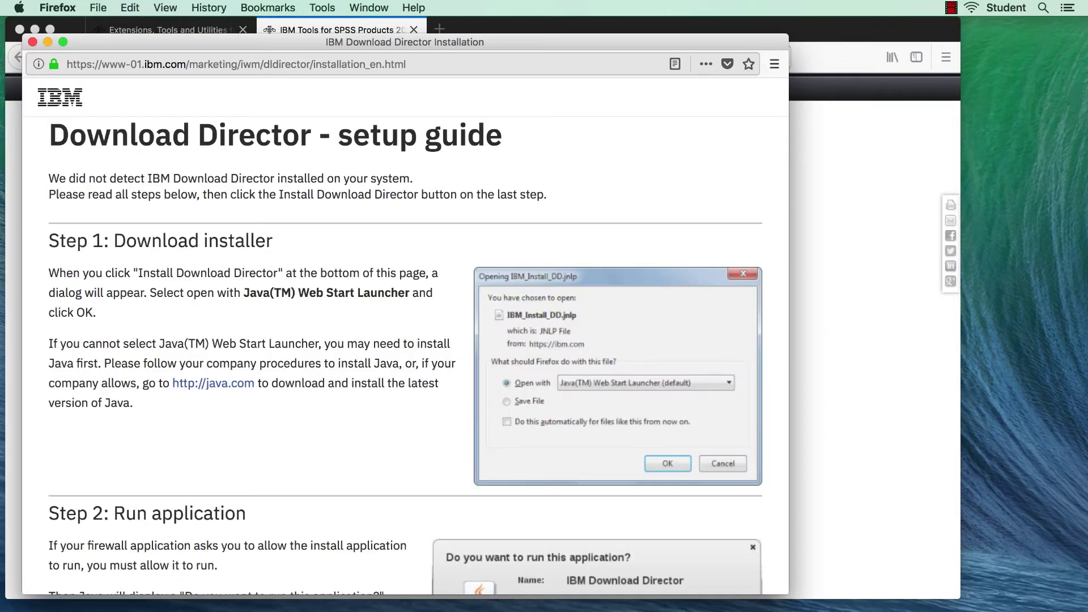
Install IBM Download Director by saving its installer file and confirming the setup message
scroll(416, 478, "down", 5)
scroll(416, 477, "down", 5)
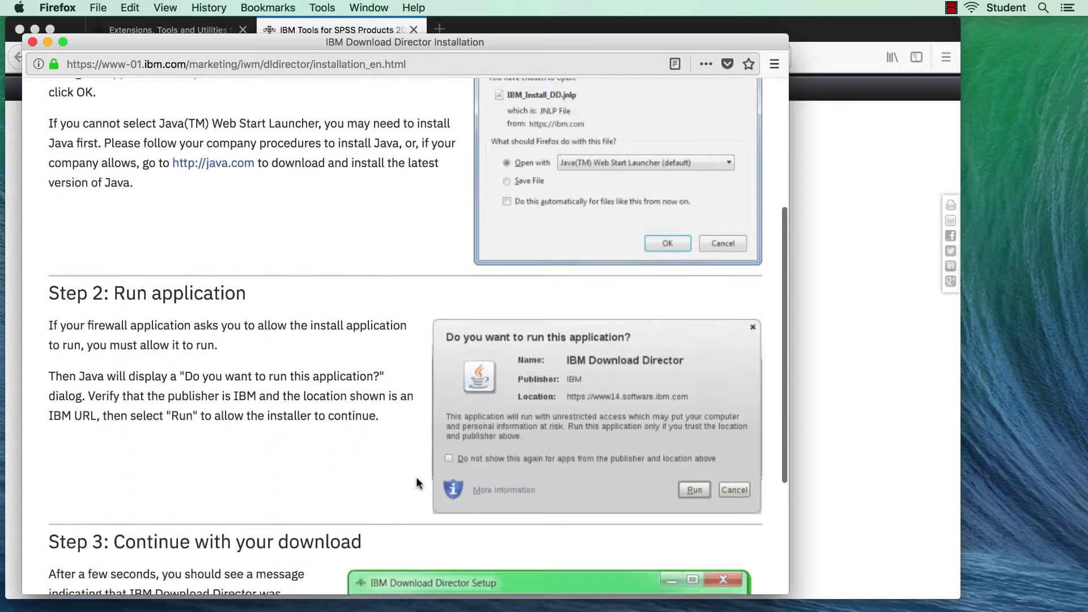
scroll(416, 477, "down", 4)
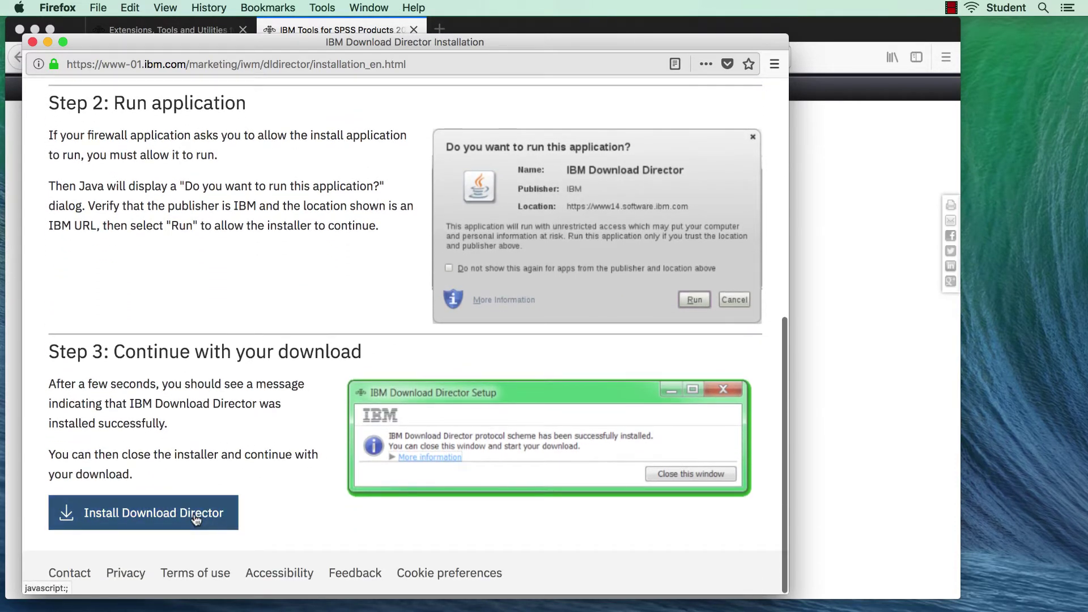
left_click(195, 517)
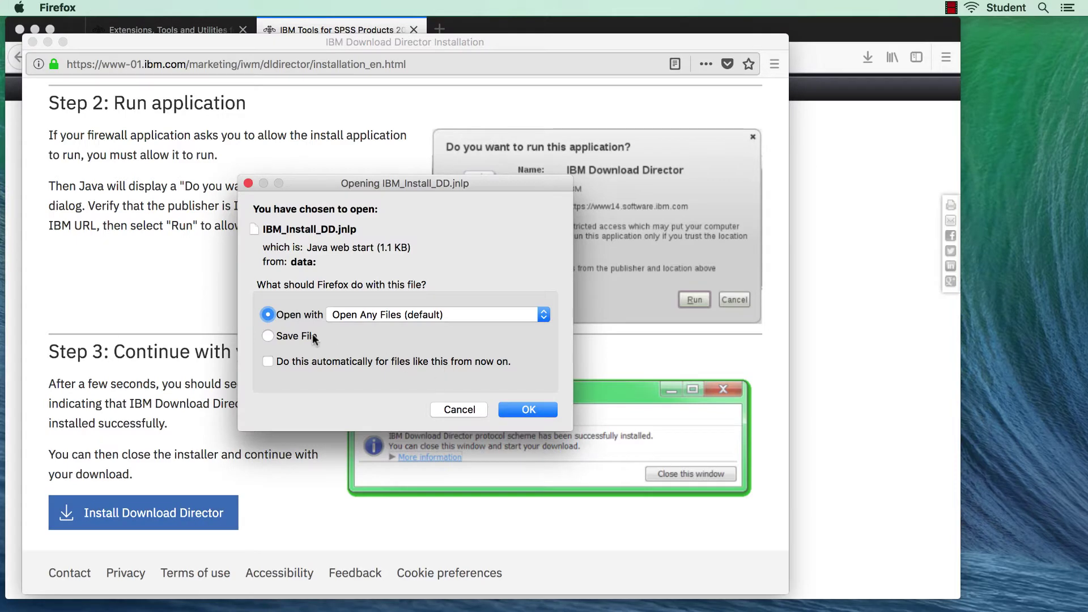
left_click(311, 337)
left_click(531, 409)
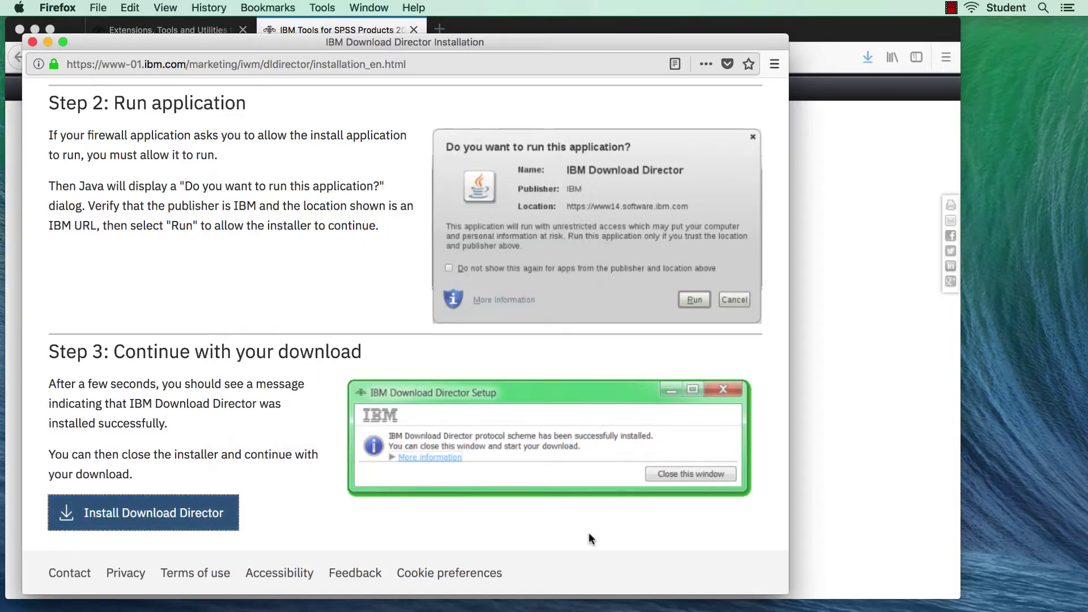
left_click(469, 488)
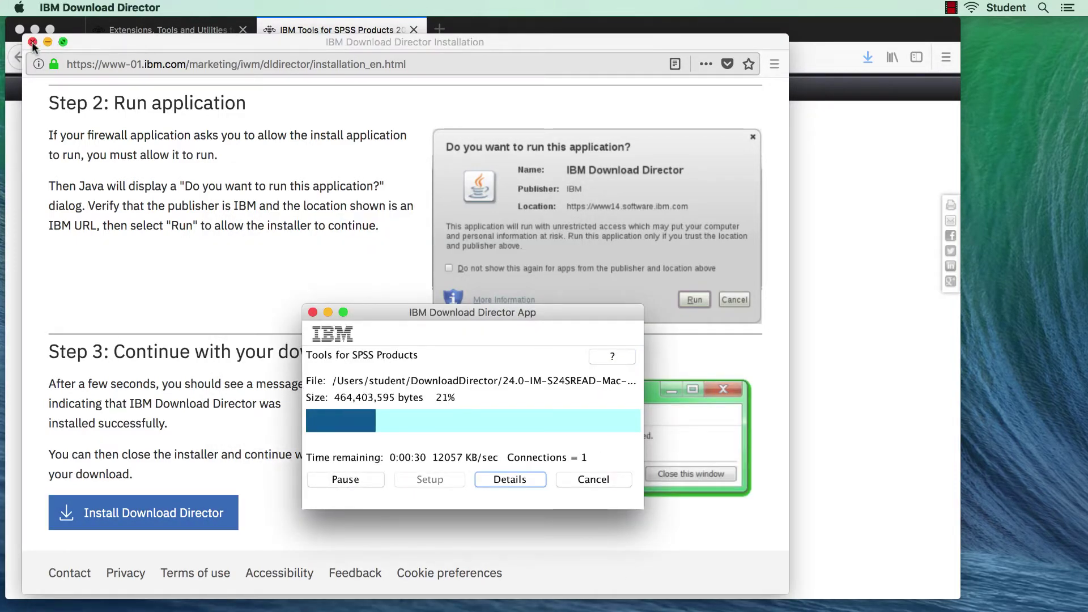
Check the DONE download's file details, then close IBM Download Director
left_click(518, 479)
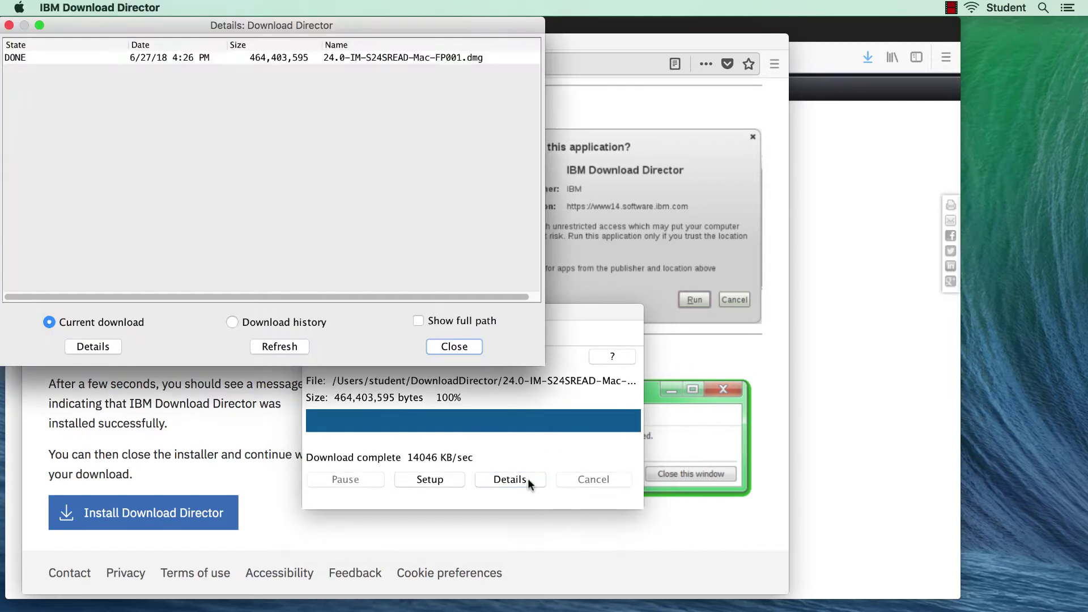
double_click(100, 59)
left_click(526, 486)
left_click(454, 346)
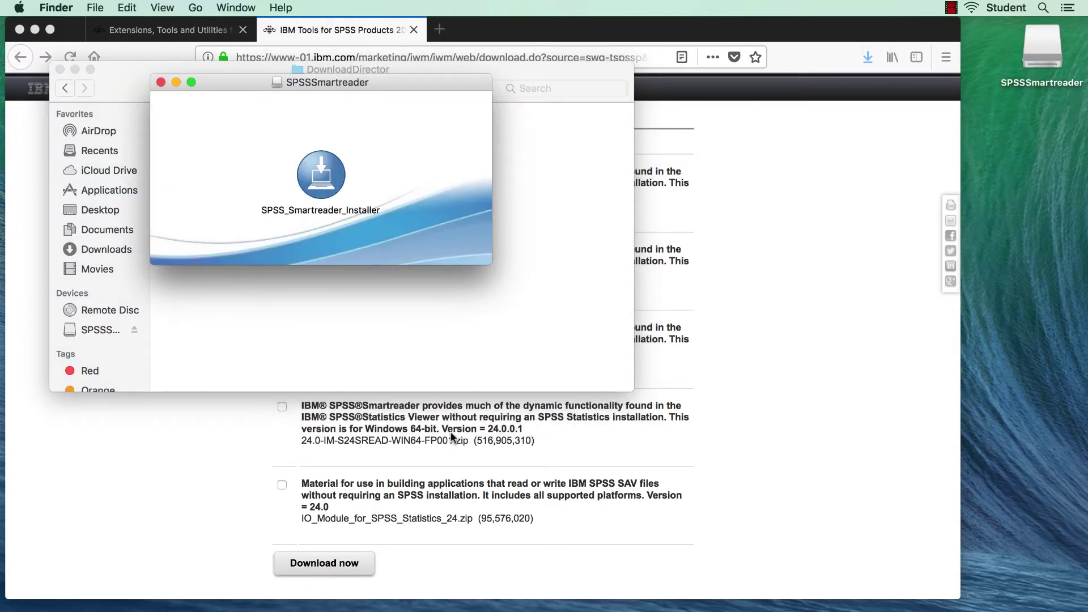
Run SPSS_Smartreader_Installer, authorise its helper with the admin password, and choose English
double_click(324, 177)
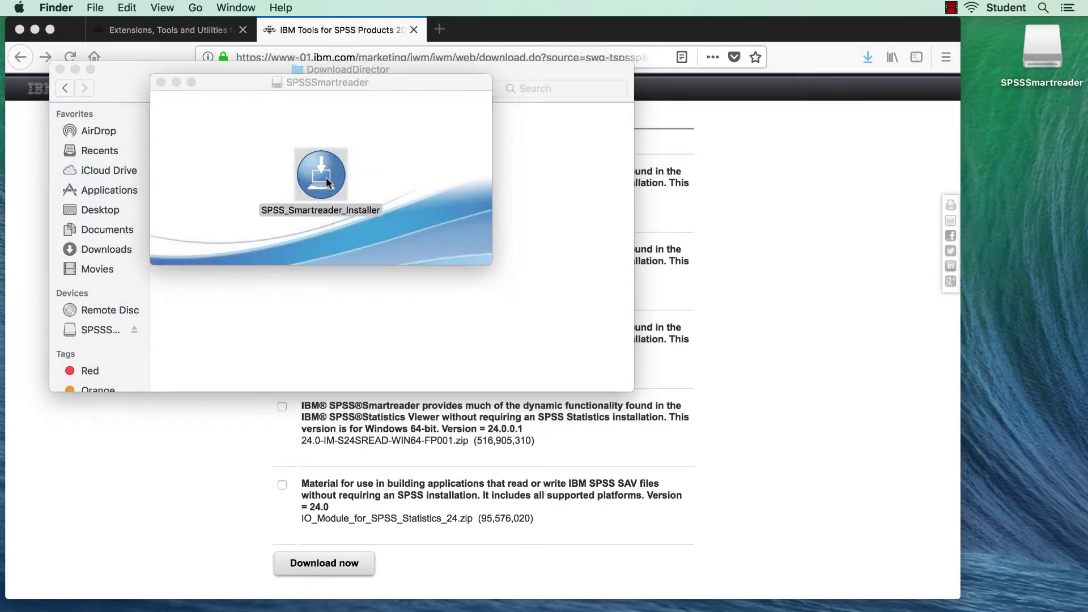
type("••••••")
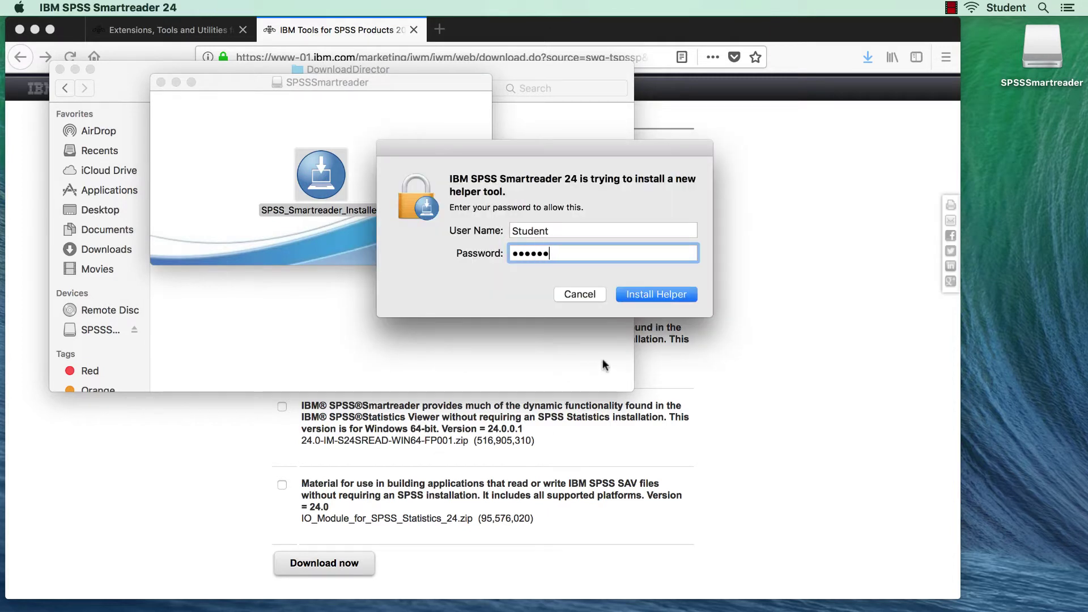
left_click(656, 294)
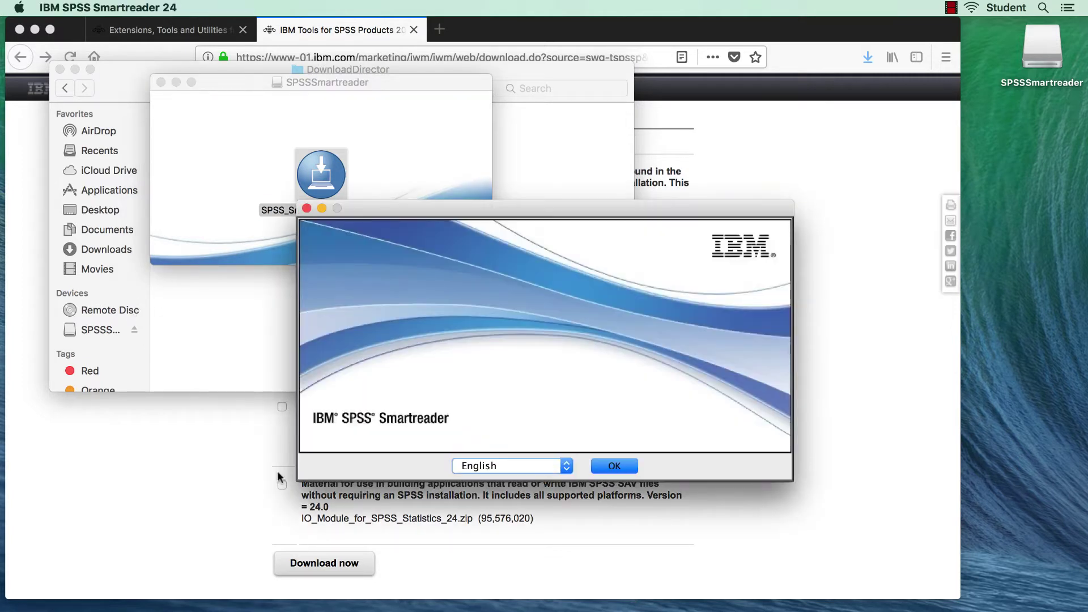
left_click(624, 464)
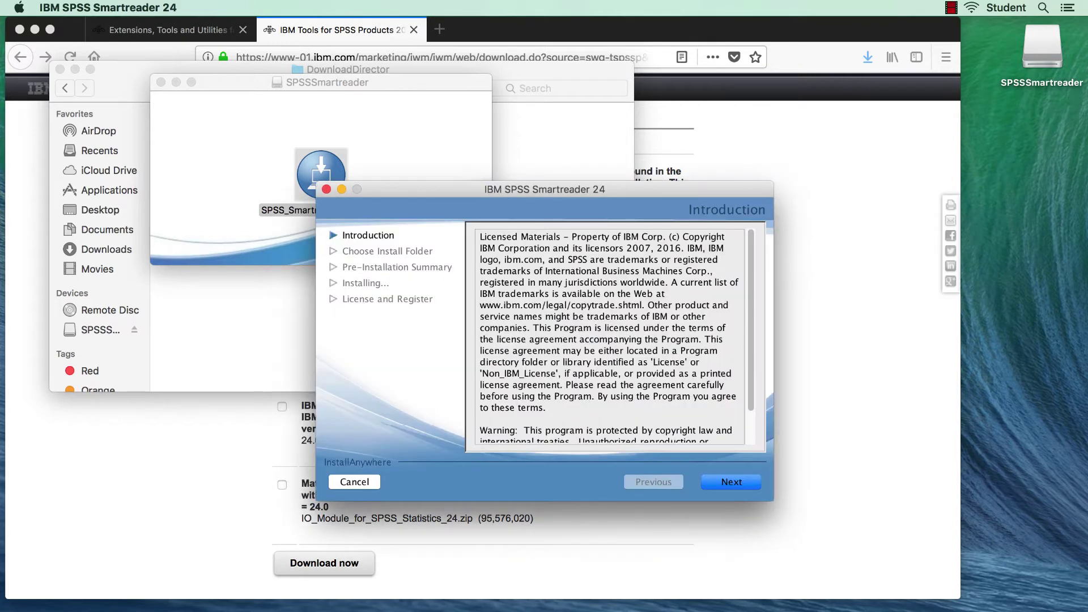
Accept the licence, keep the default folder, install Smartreader 24 and close the installer
left_click(732, 481)
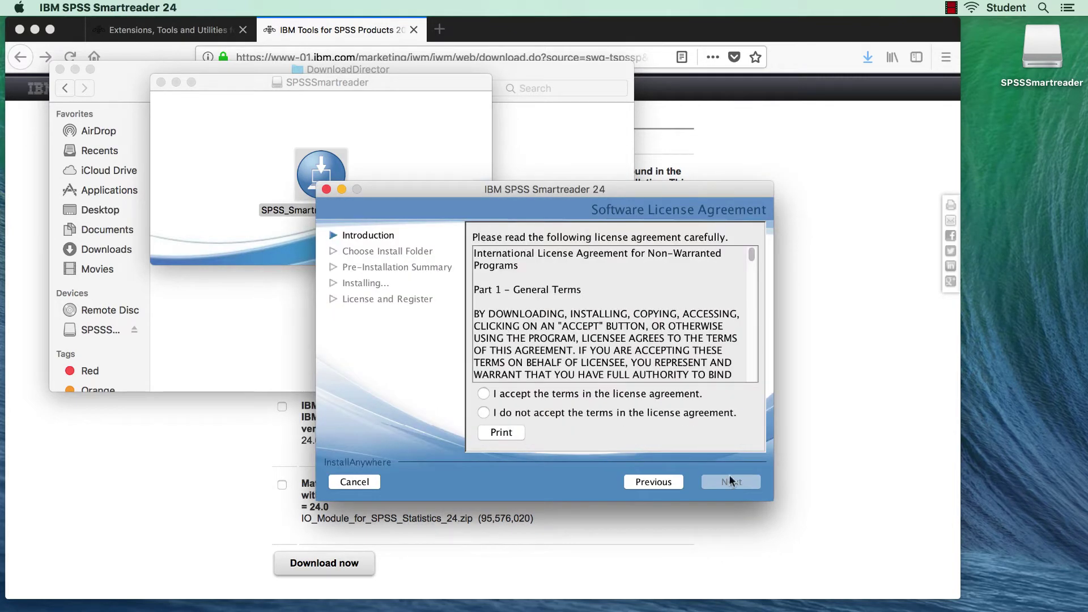
left_click(689, 395)
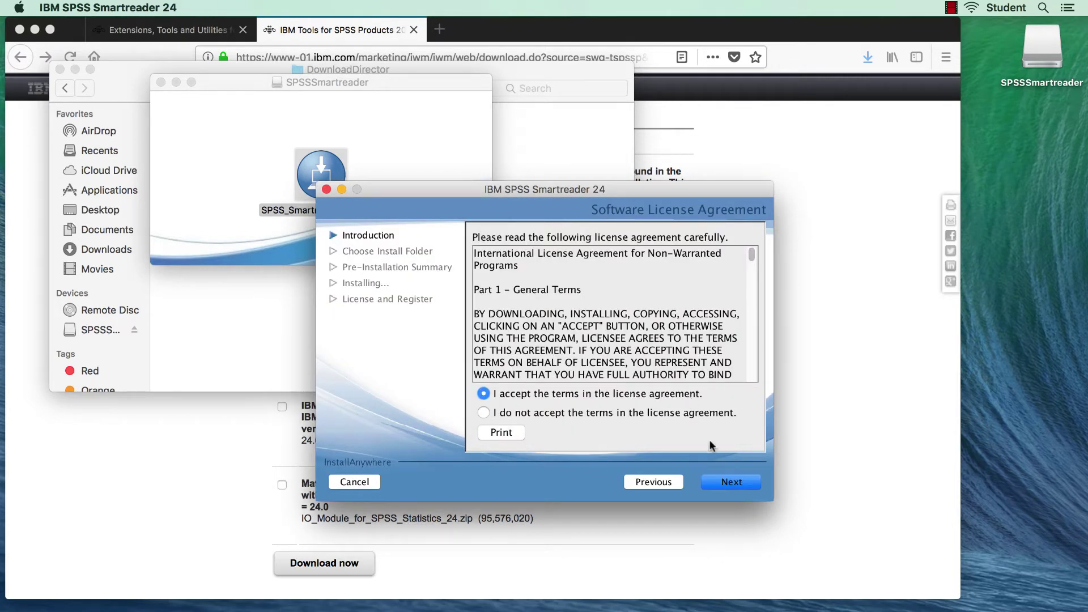
left_click(733, 482)
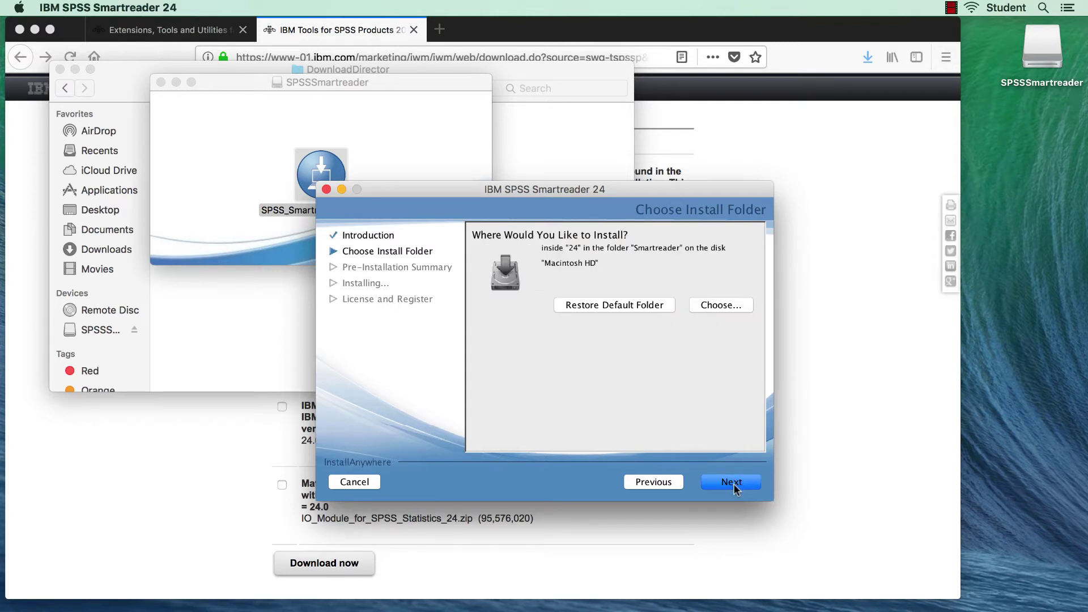
left_click(734, 483)
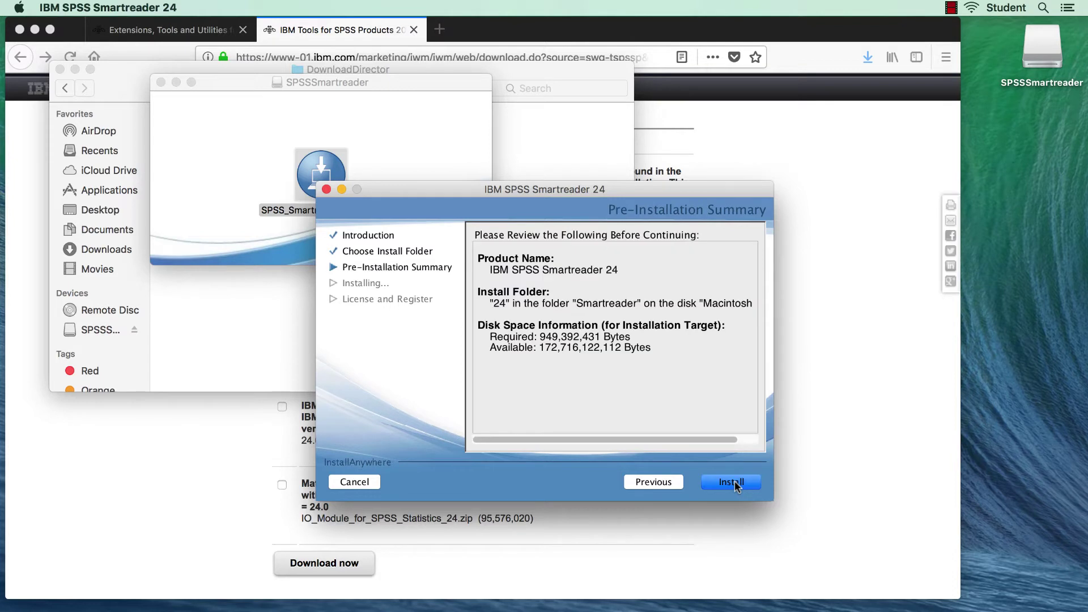
left_click(734, 485)
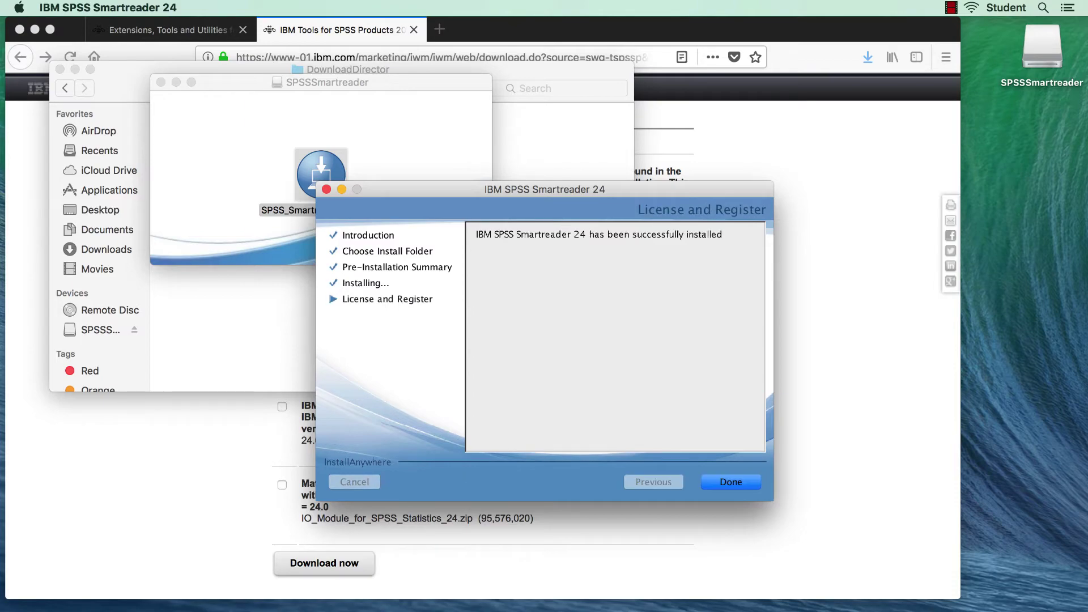
left_click(730, 482)
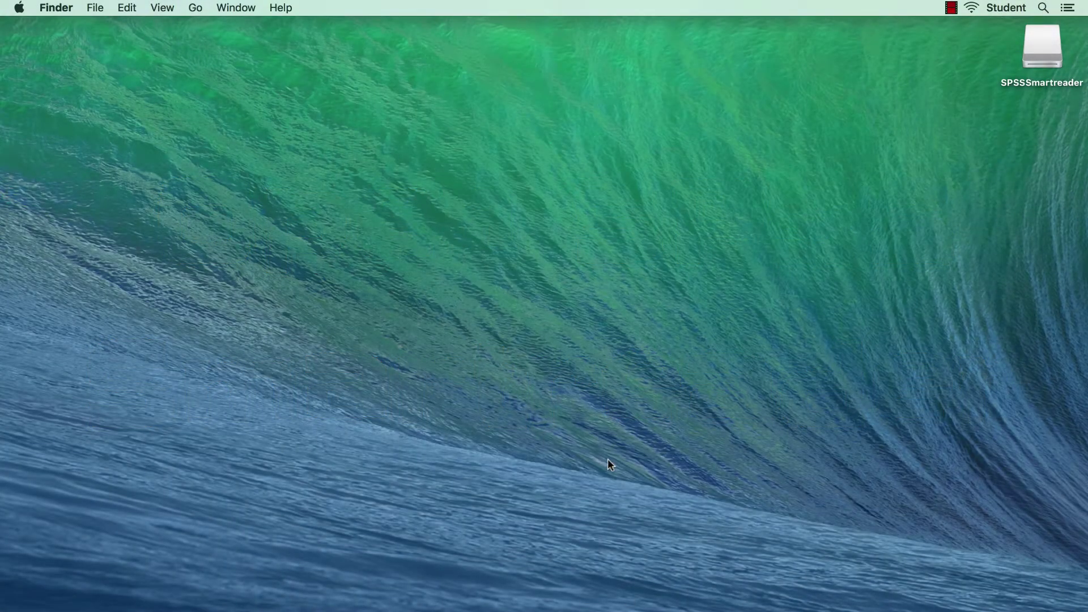
In a new Finder window, go to Applications › IBM › SPSS › Smartreader › 24 and start SPSSSmartreader
key("super+n")
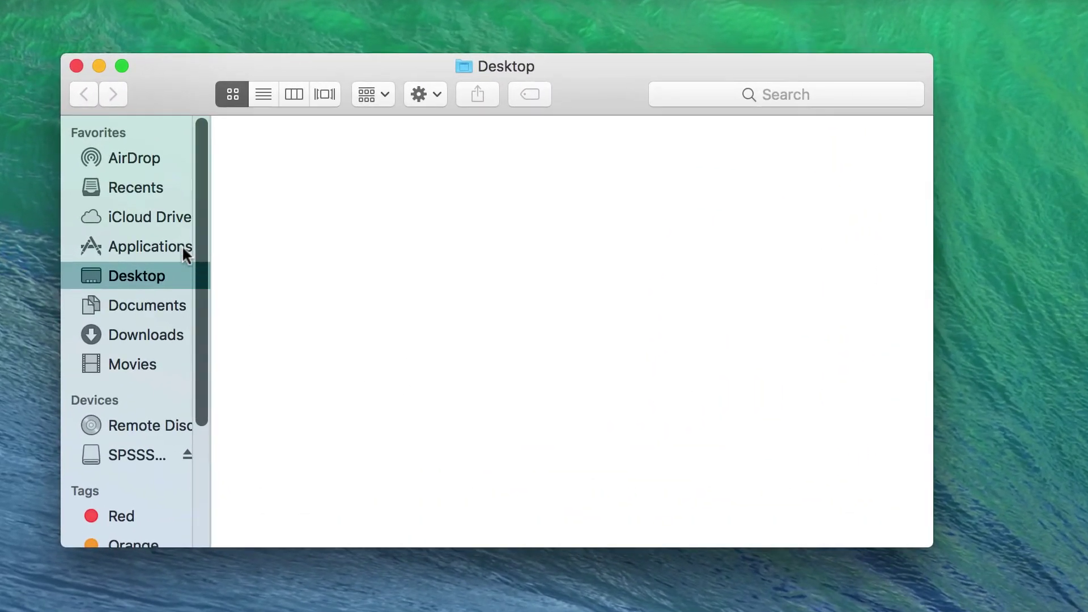
left_click(164, 221)
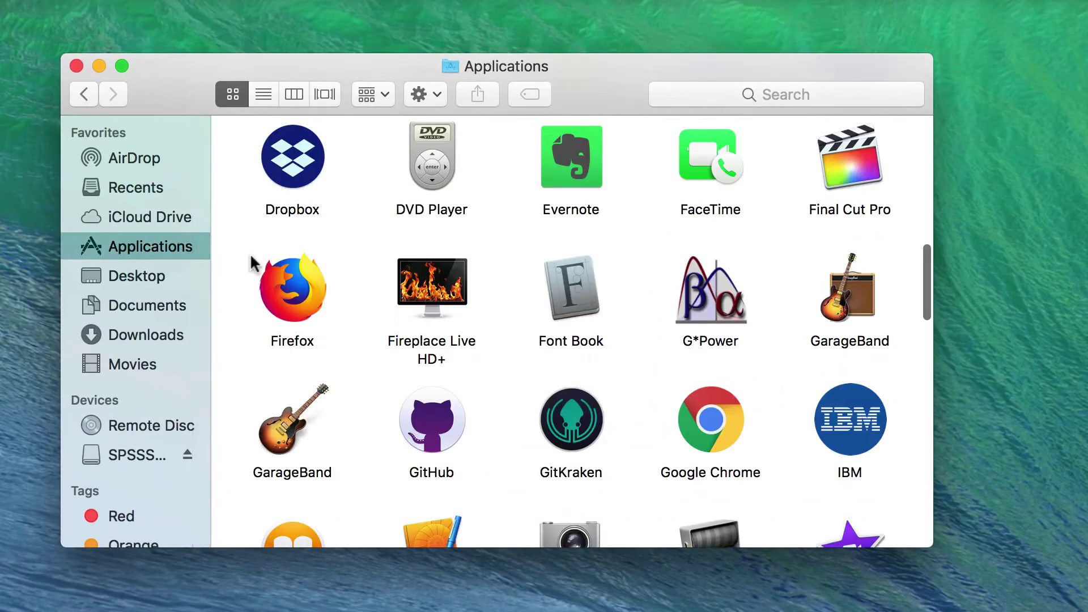
double_click(852, 413)
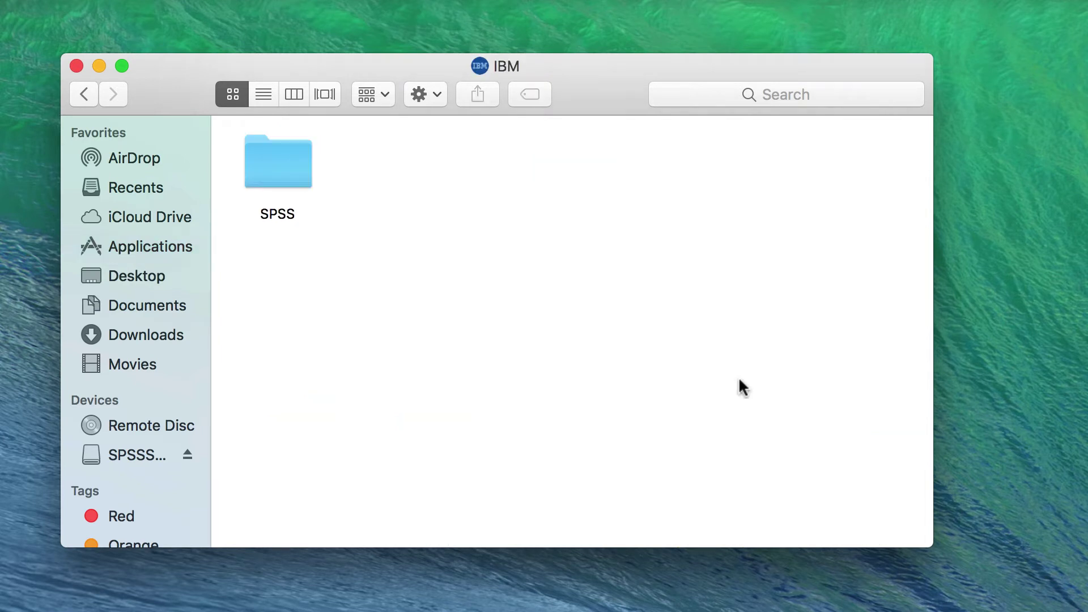
double_click(285, 171)
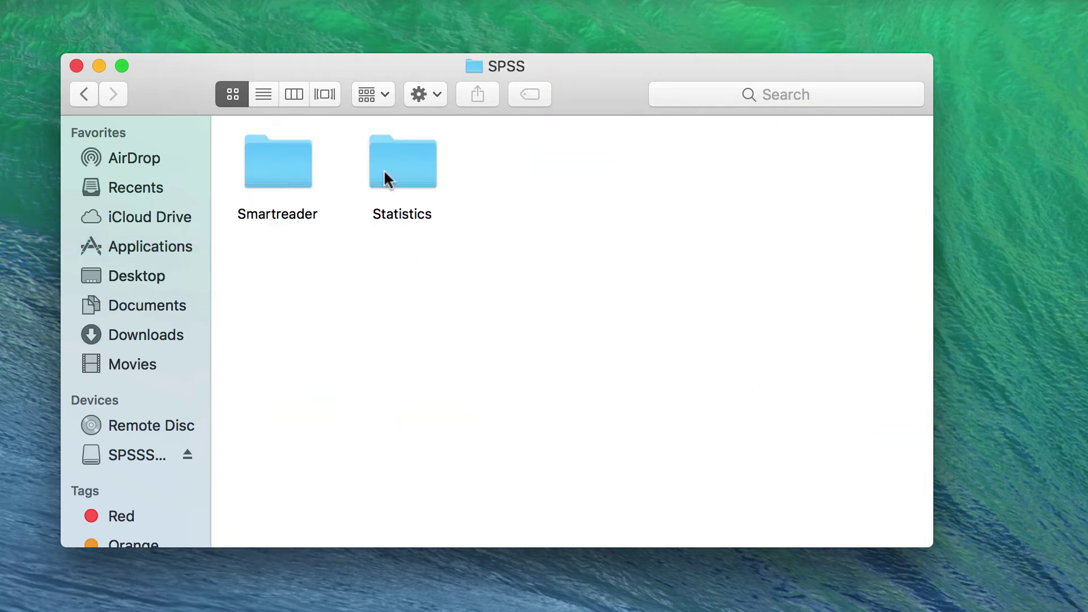
double_click(294, 169)
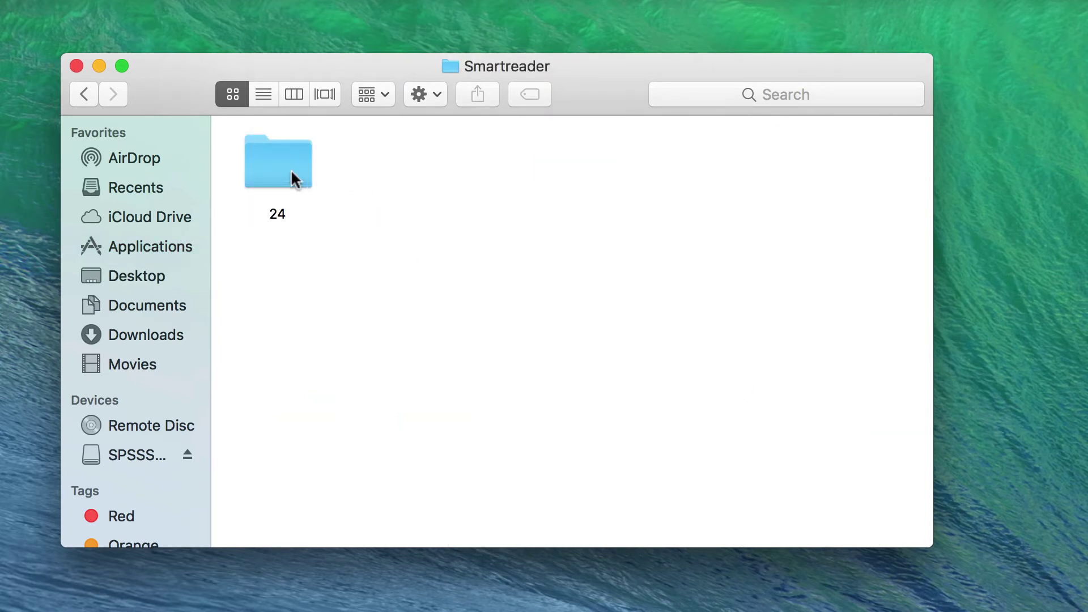
double_click(286, 169)
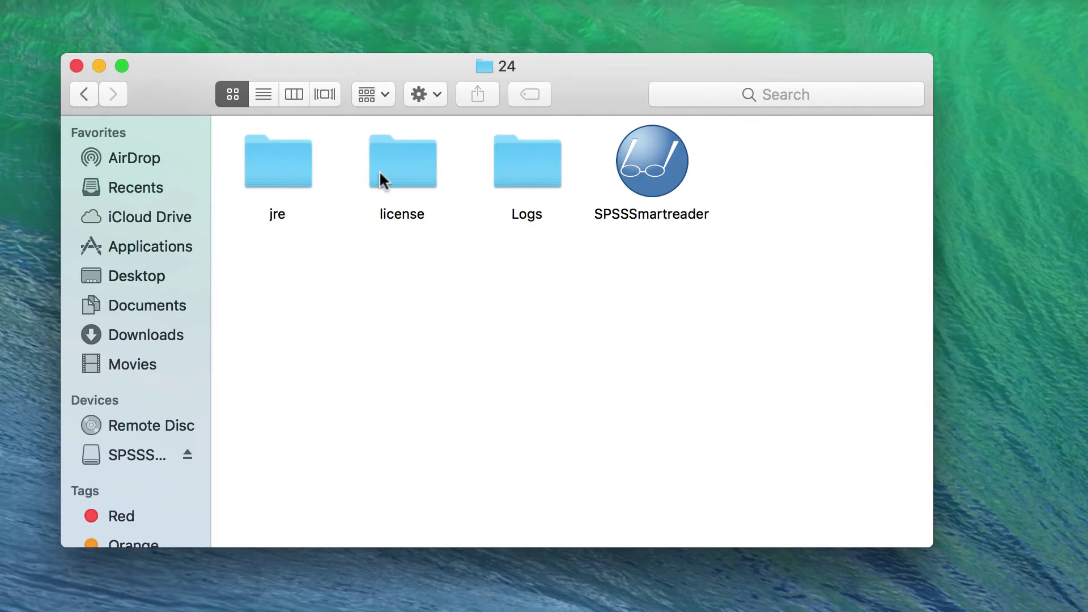
double_click(639, 165)
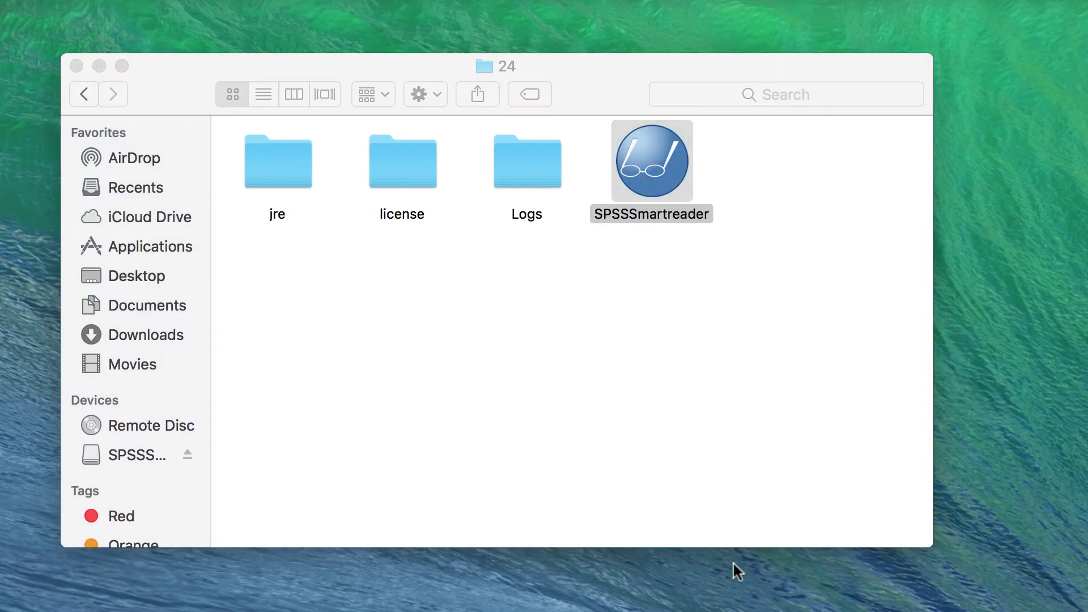
Minimise Finder, move the empty Output1 viewer to the top-left and make it active
left_click(97, 64)
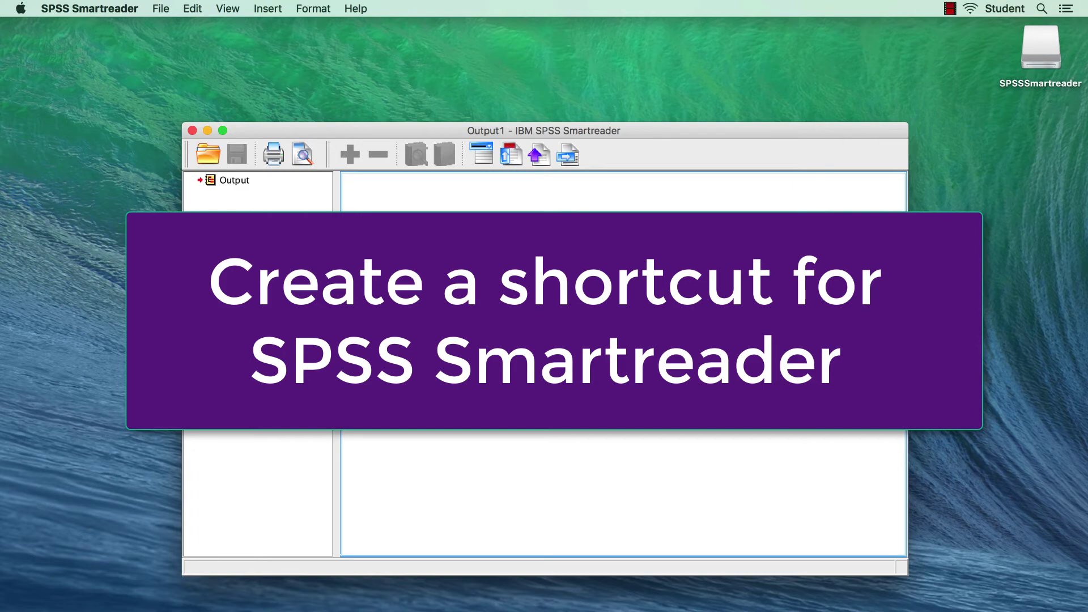
left_click_drag(398, 131, 235, 36)
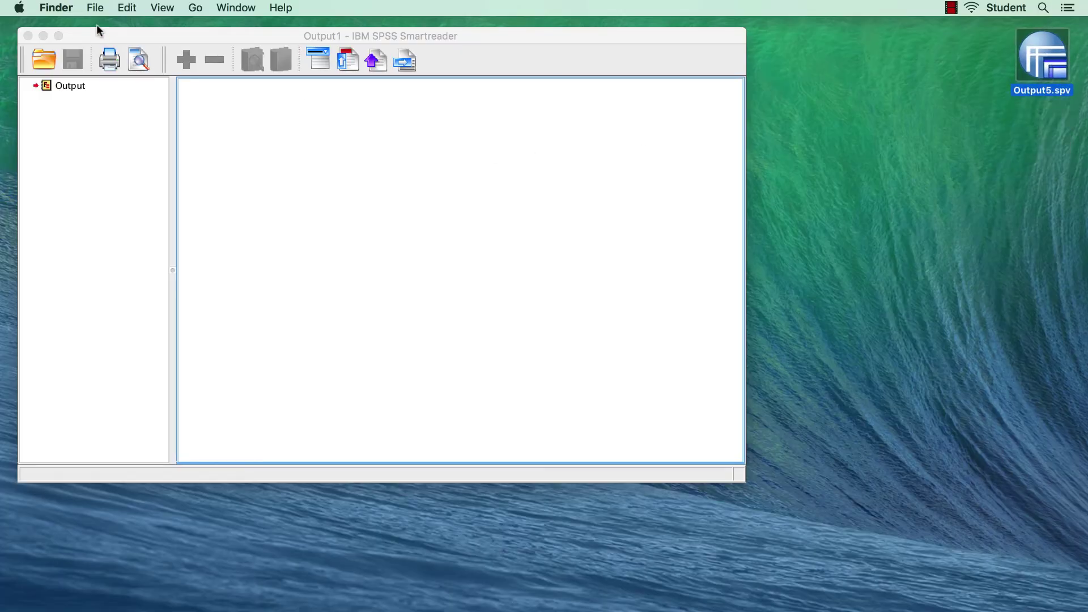
left_click(222, 200)
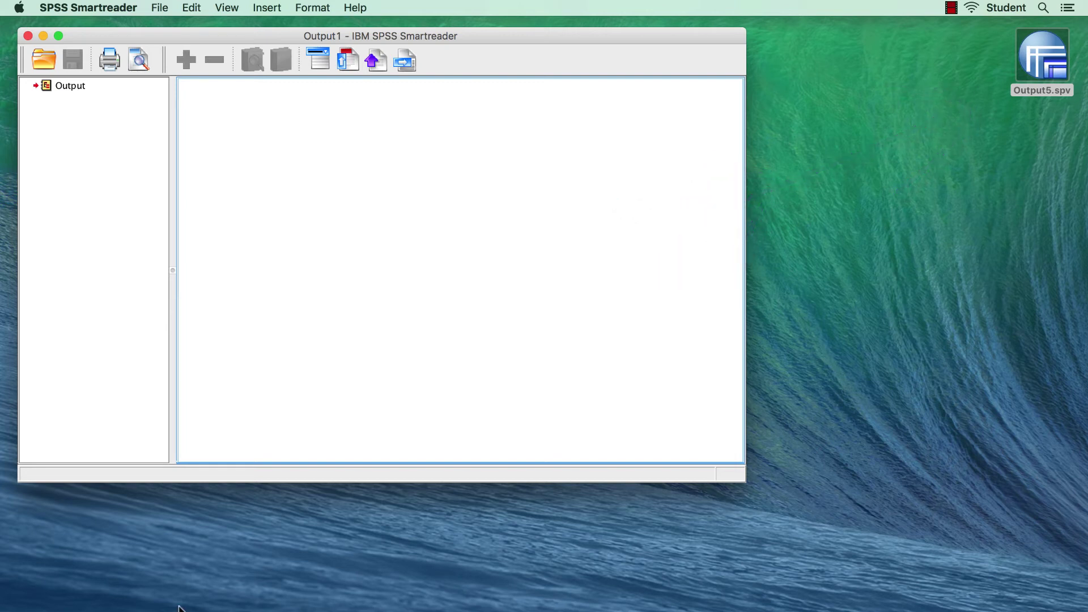
Open Output5.spv from the Desktop via File > Open
left_click(162, 8)
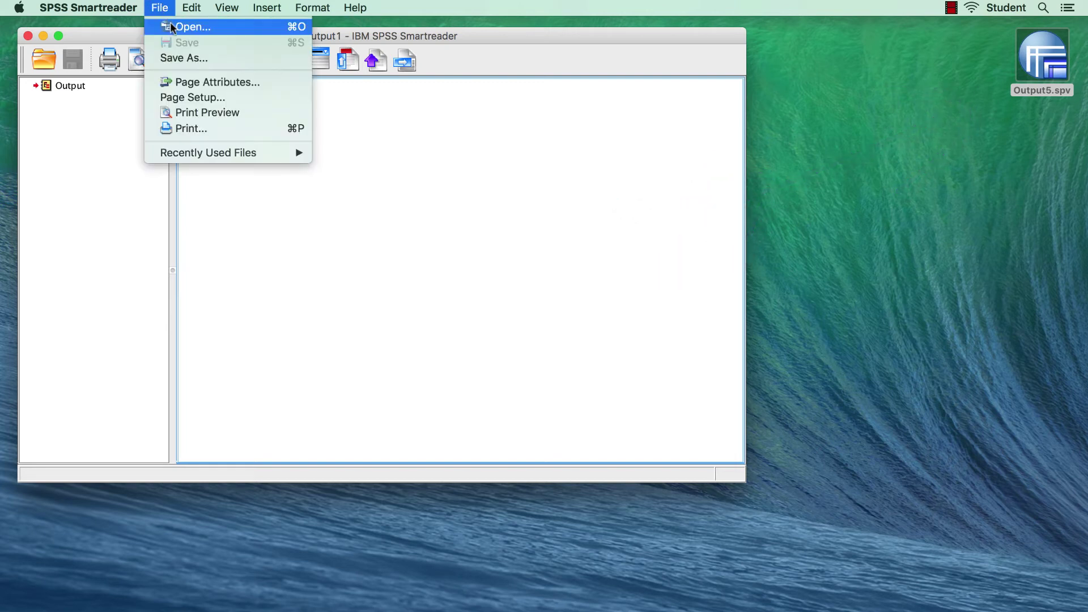
left_click(187, 26)
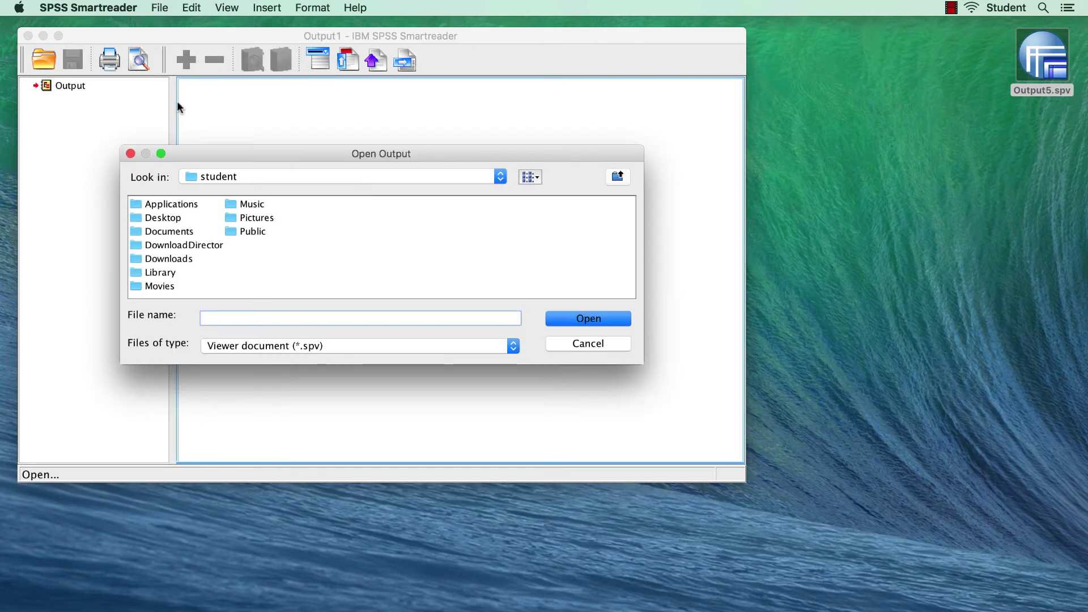
double_click(165, 217)
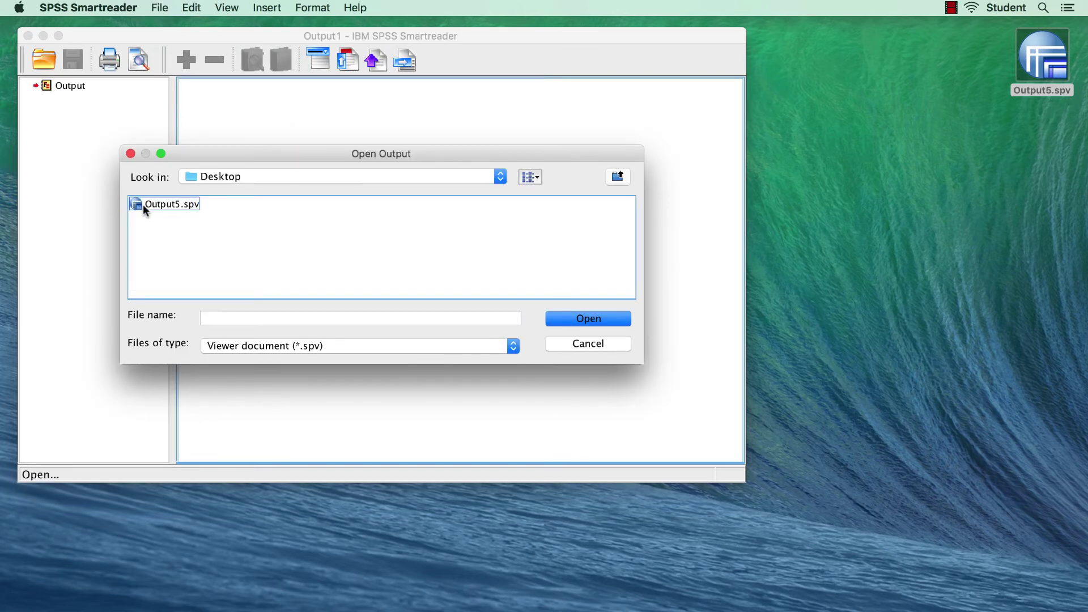
left_click(142, 204)
left_click(569, 320)
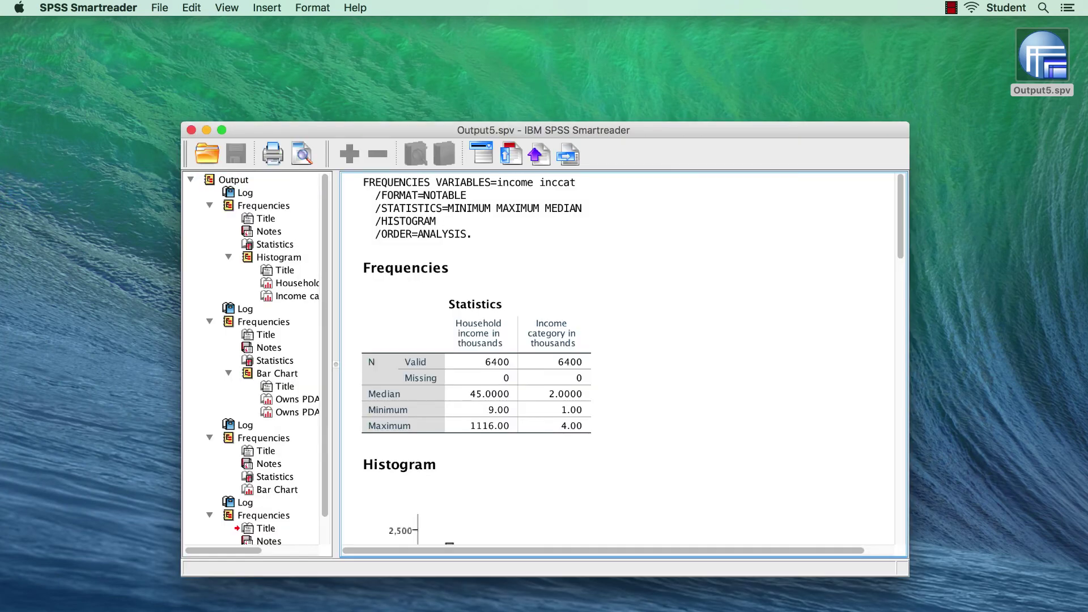
Move and enlarge the viewer window, then scroll down past the histograms to the Owns PDA bar chart
left_click_drag(655, 129, 491, 37)
left_click_drag(734, 472, 772, 542)
left_click(563, 413)
scroll(563, 413, "down", 10)
left_click(562, 413)
scroll(562, 413, "down", 10)
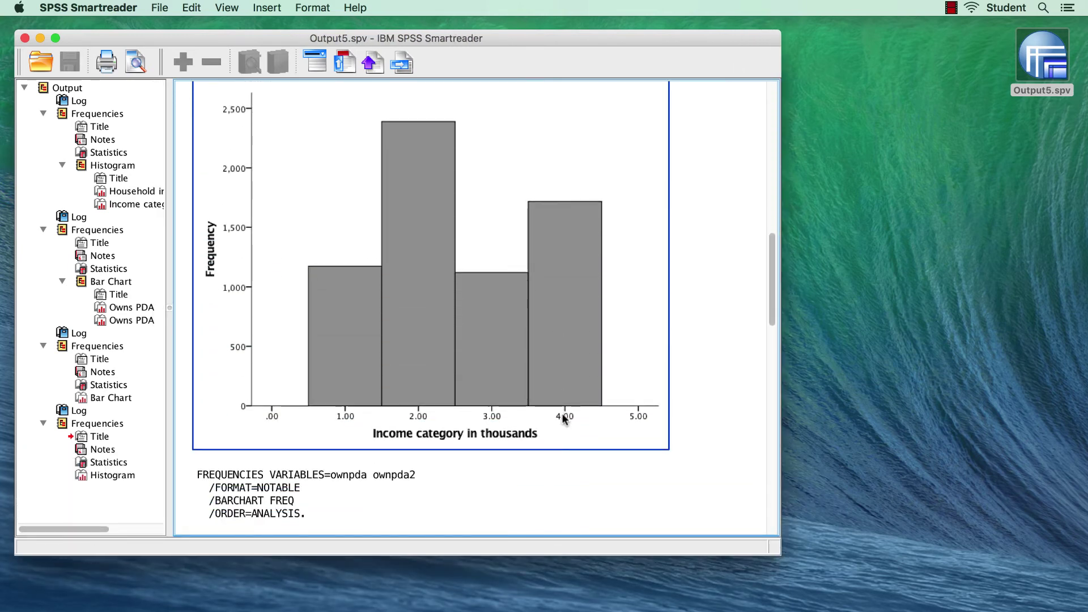
left_click(563, 419)
scroll(562, 419, "down", 8)
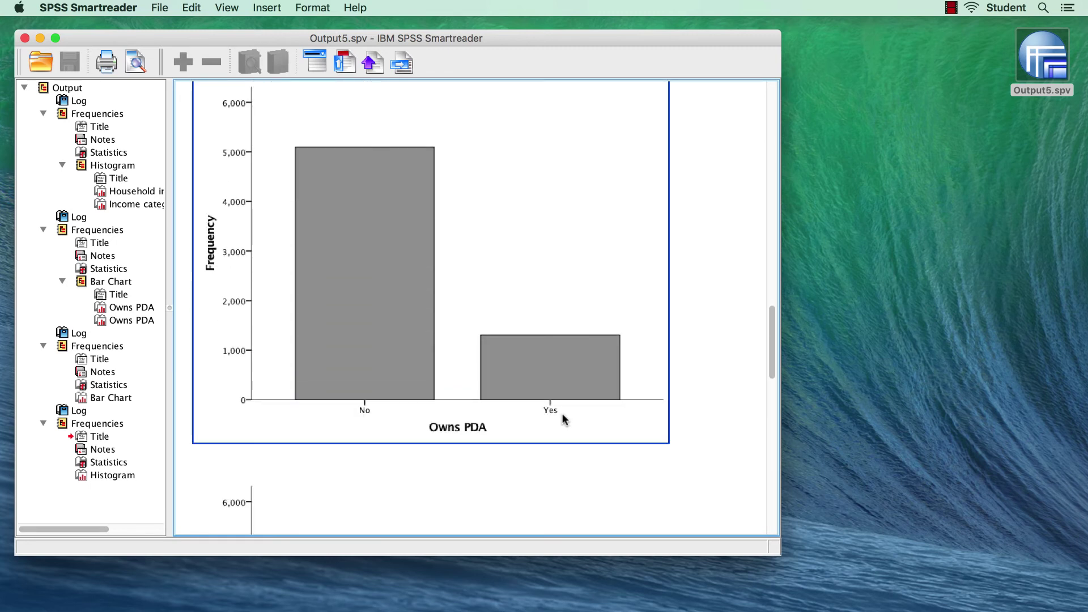
key("Escape")
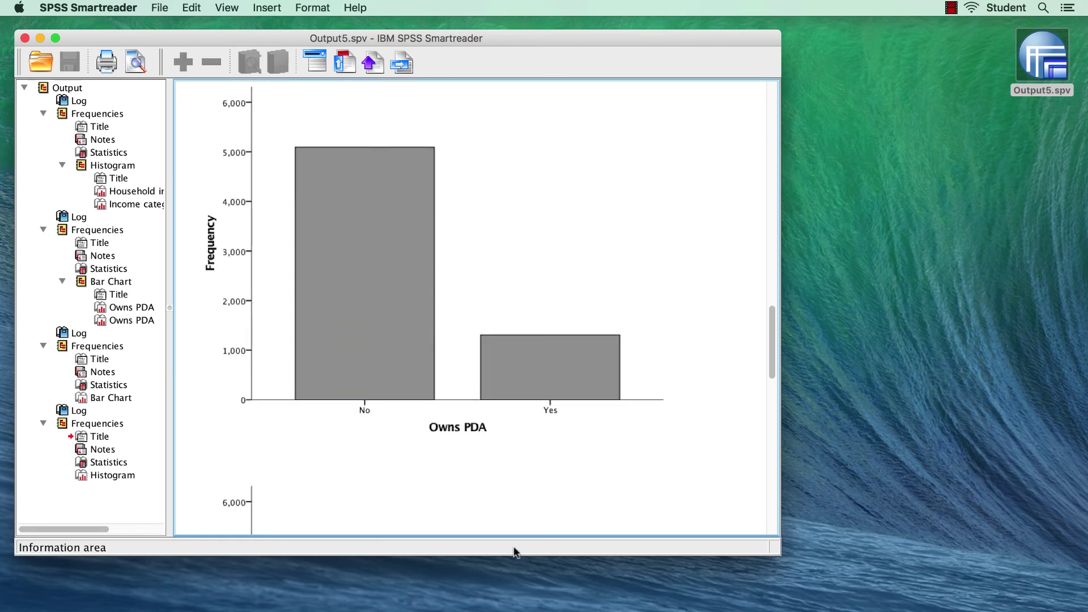
left_click(421, 223)
double_click(420, 222)
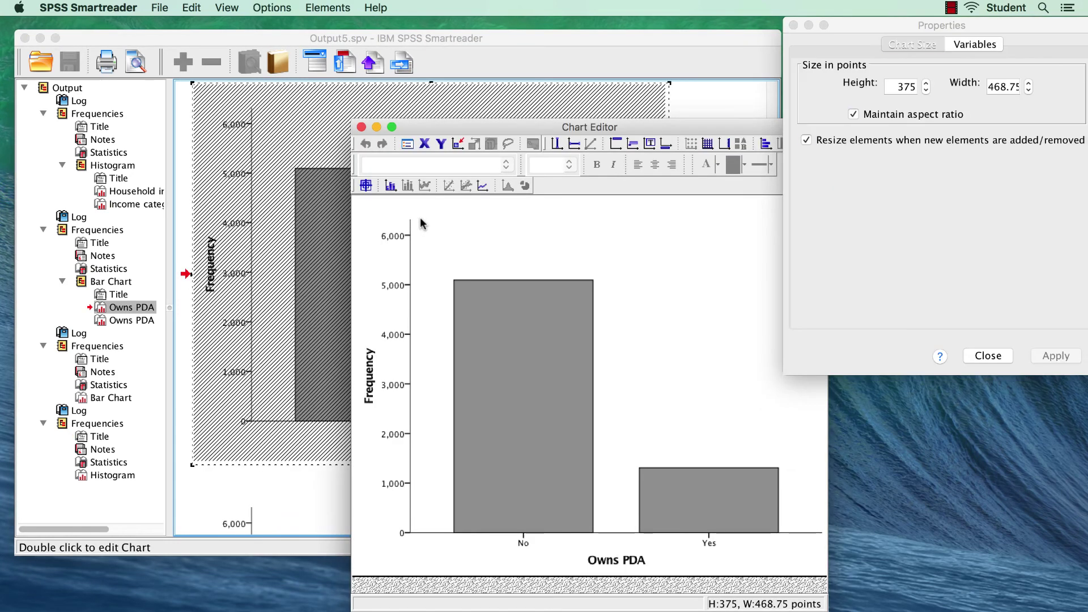
left_click_drag(497, 121, 334, 69)
left_click(769, 153)
left_click_drag(791, 31, 826, 115)
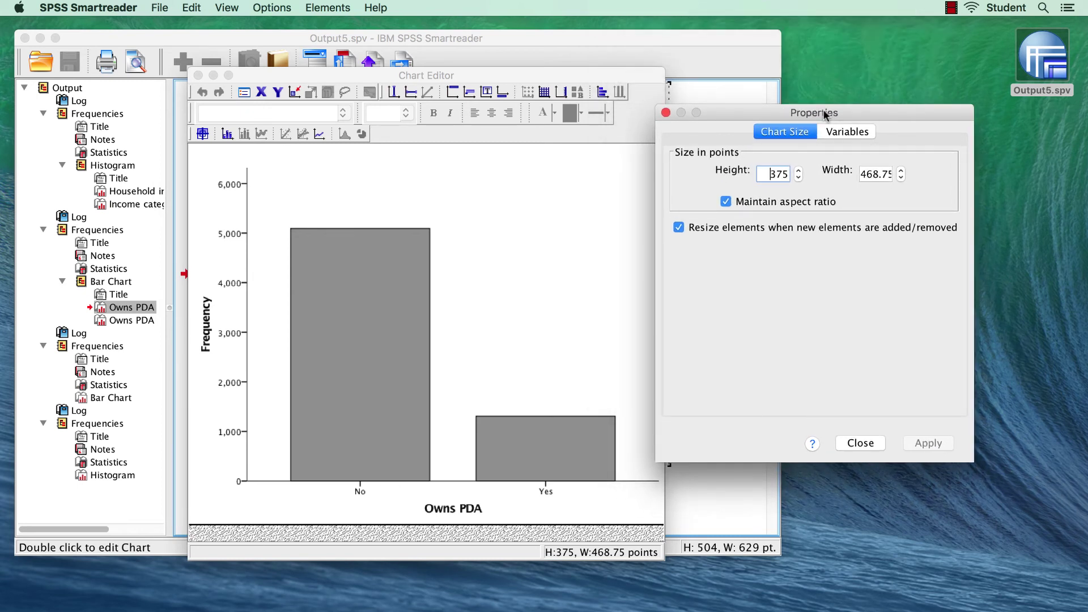
left_click(866, 445)
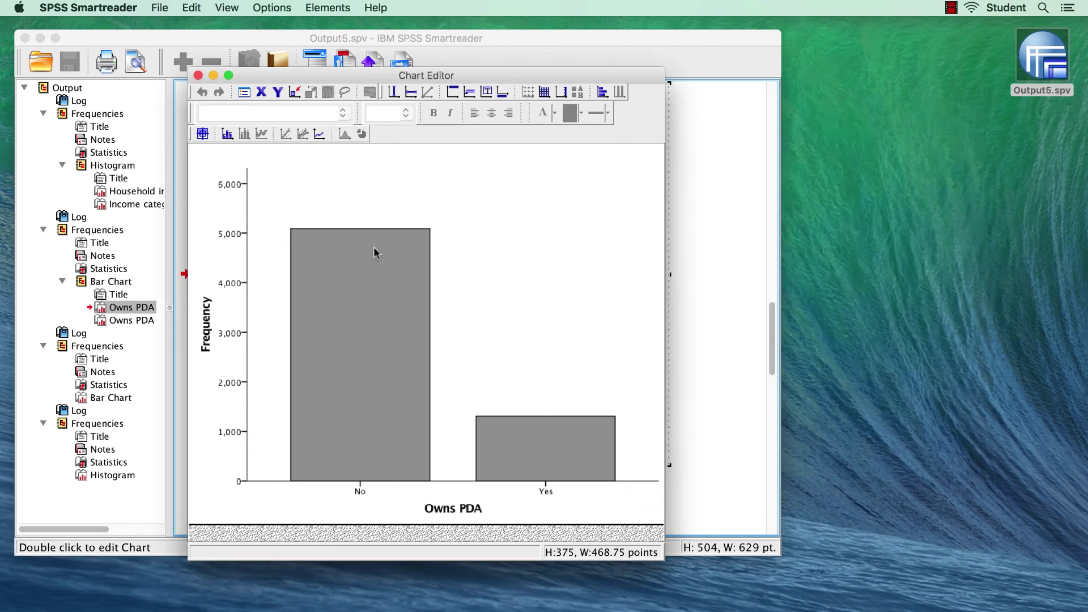